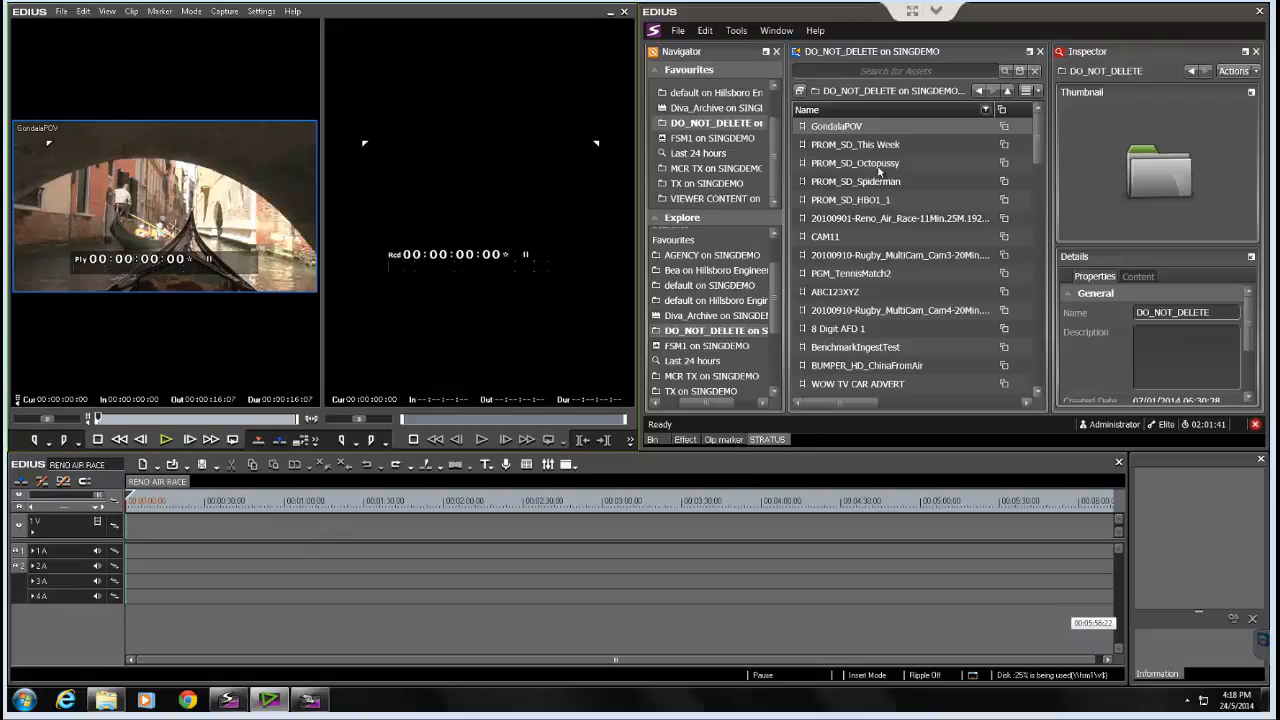
# Search the assets for "reno" and load the found Reno Air Race clip into the source player
pyautogui.click(837, 70)
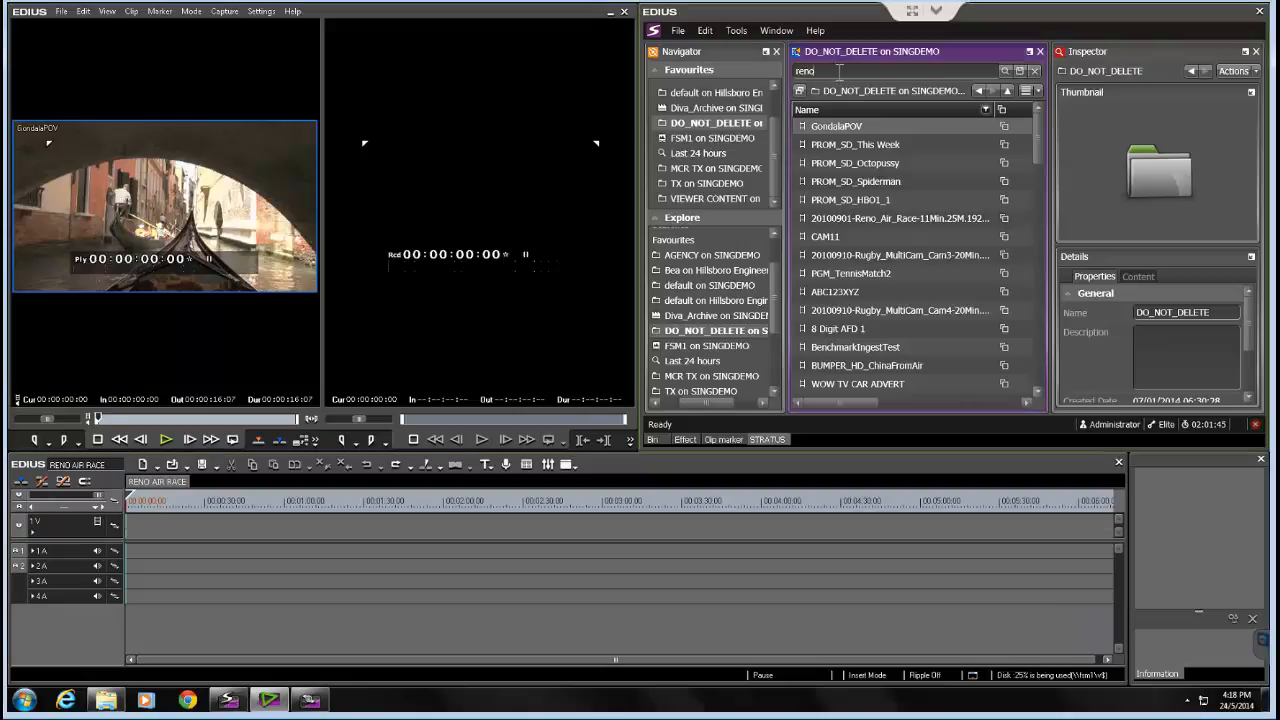
pyautogui.write('reno')
pyautogui.press('Return')
pyautogui.click(854, 127)
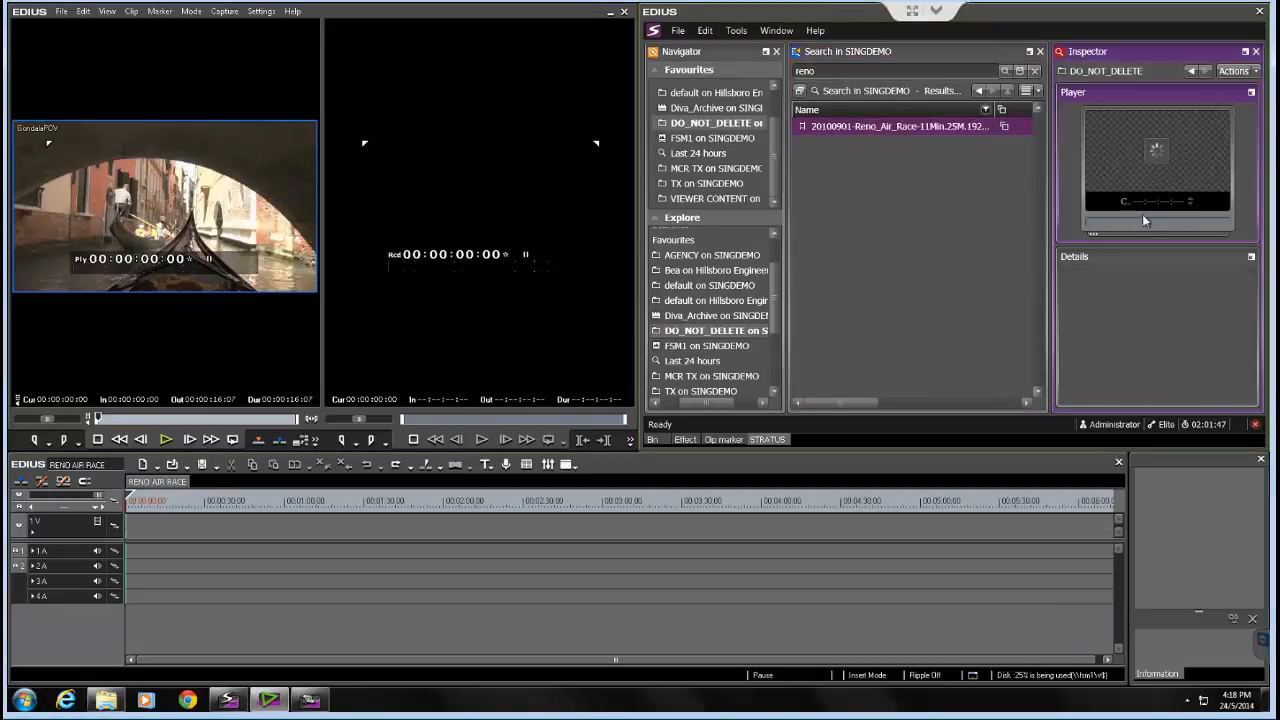
pyautogui.moveTo(1103, 232); pyautogui.dragTo(1155, 222)
pyautogui.moveTo(1148, 152); pyautogui.dragTo(107, 249)
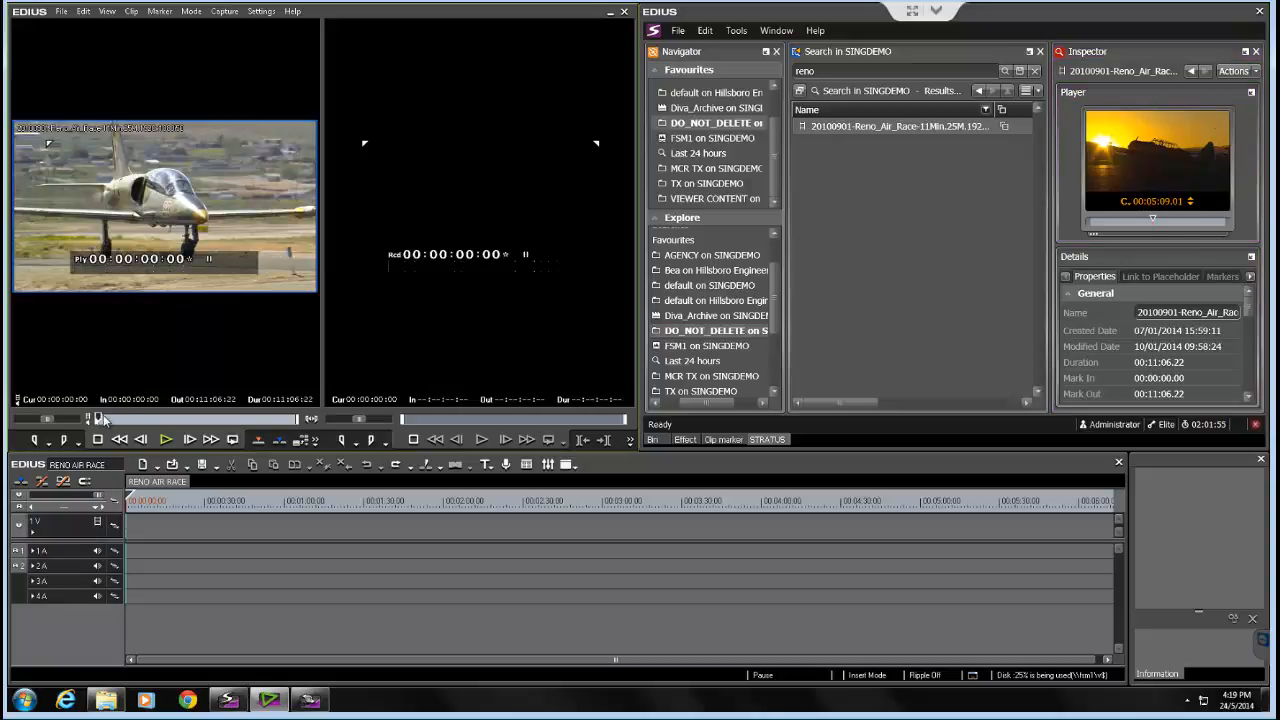
# Place the clip section from 00:02:20:01 to 00:02:44:12 at the start of track 1V and extend its video to 00:01:08:20
pyautogui.moveTo(97, 414); pyautogui.dragTo(312, 539)
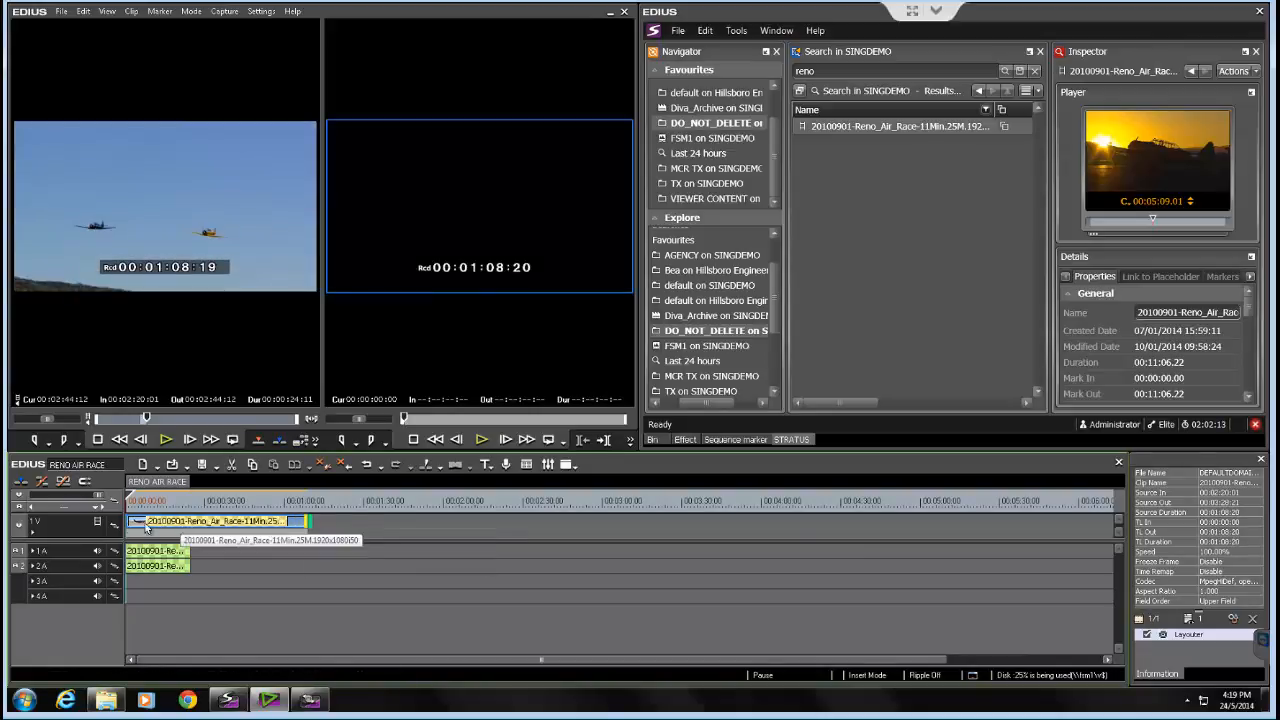
pyautogui.click(62, 507)
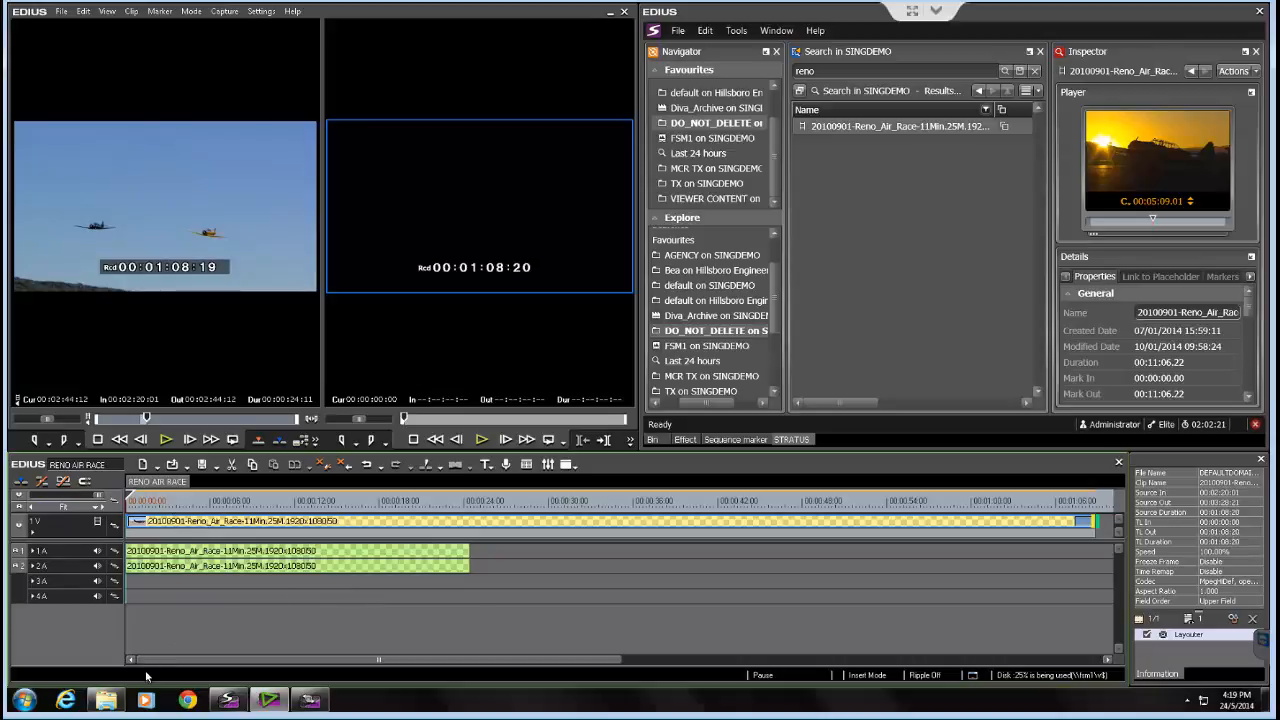
# Insert the Desert image from the STILLS folder at the start of track 1V, ahead of the race clip
pyautogui.moveTo(106, 700)
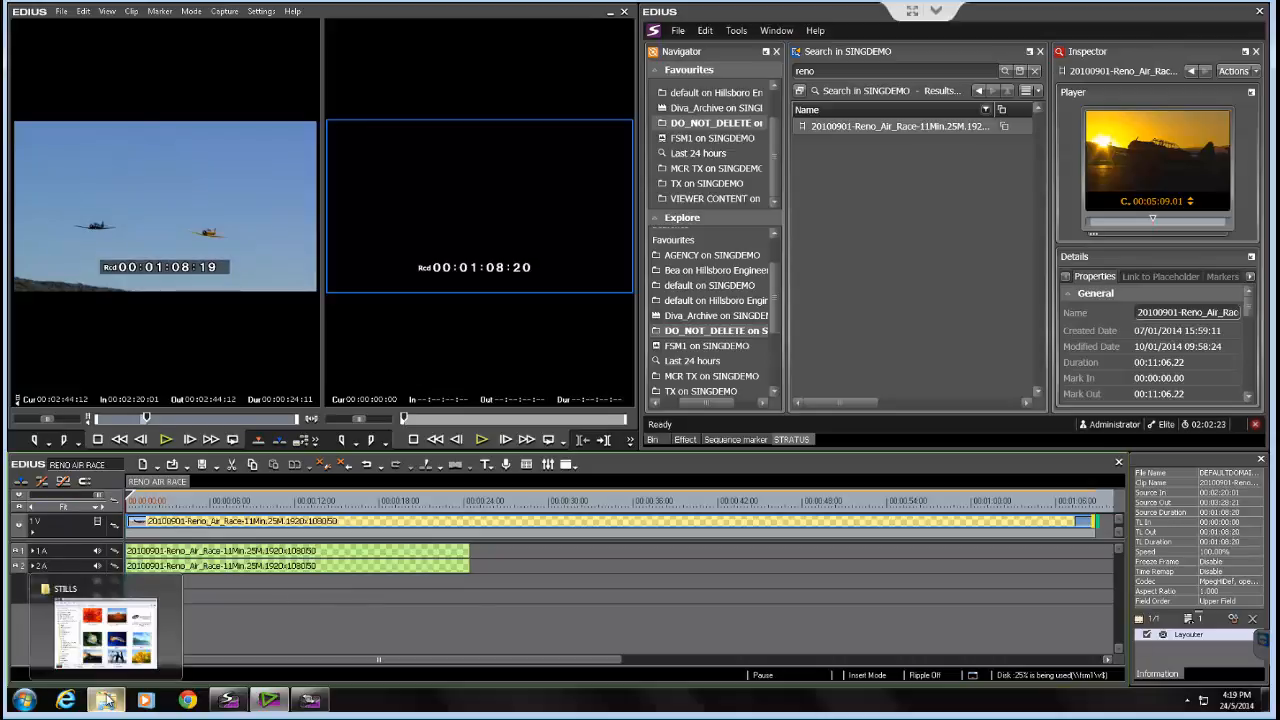
pyautogui.click(106, 700)
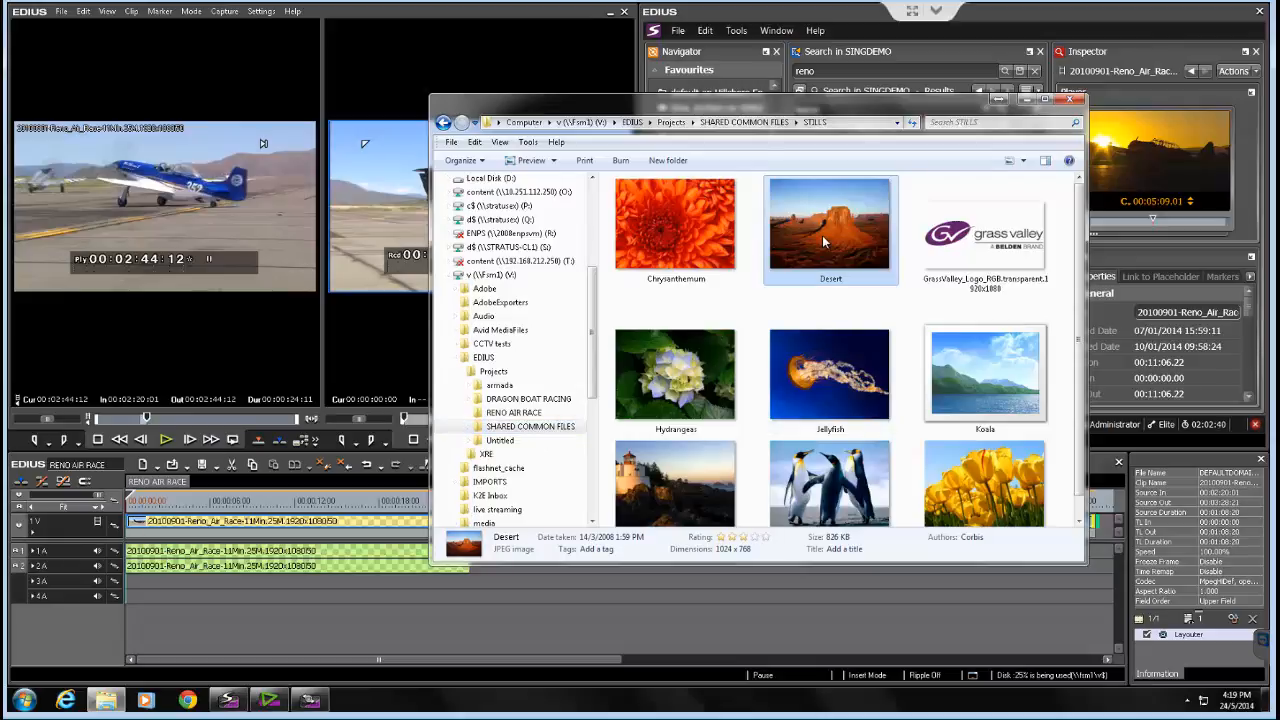
pyautogui.moveTo(806, 242); pyautogui.dragTo(242, 503)
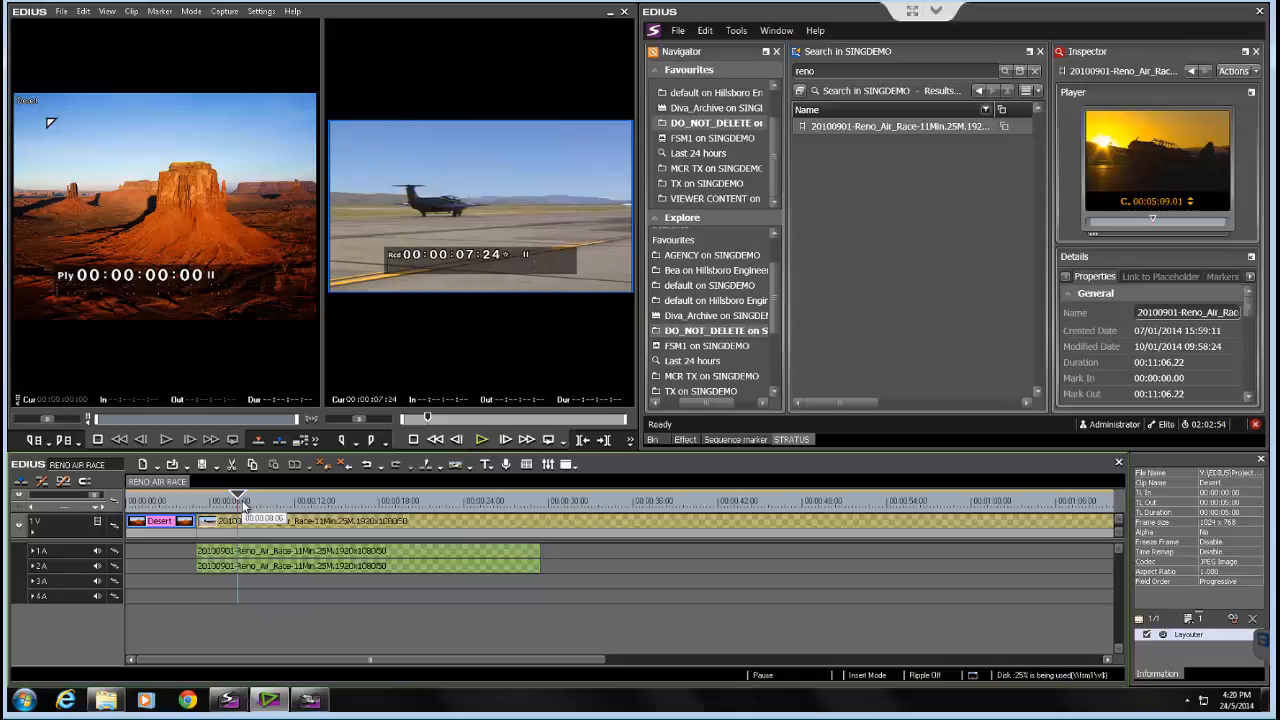
pyautogui.moveTo(243, 503)
pyautogui.mouseDown()
pyautogui.moveTo(178, 504)
pyautogui.moveTo(228, 507)
pyautogui.mouseUp()
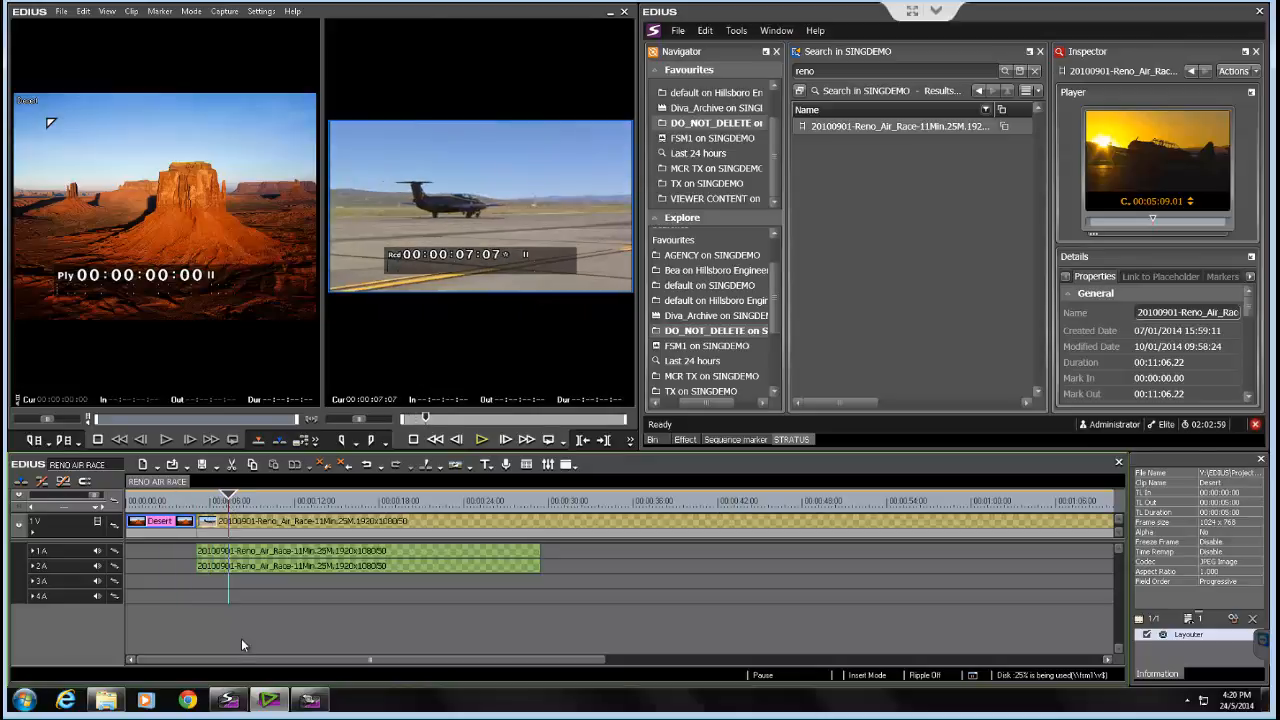
# Load Kalimba from the shared AUDIO folder and place it on audio tracks 3A and 4A from about 24 seconds
pyautogui.click(106, 698)
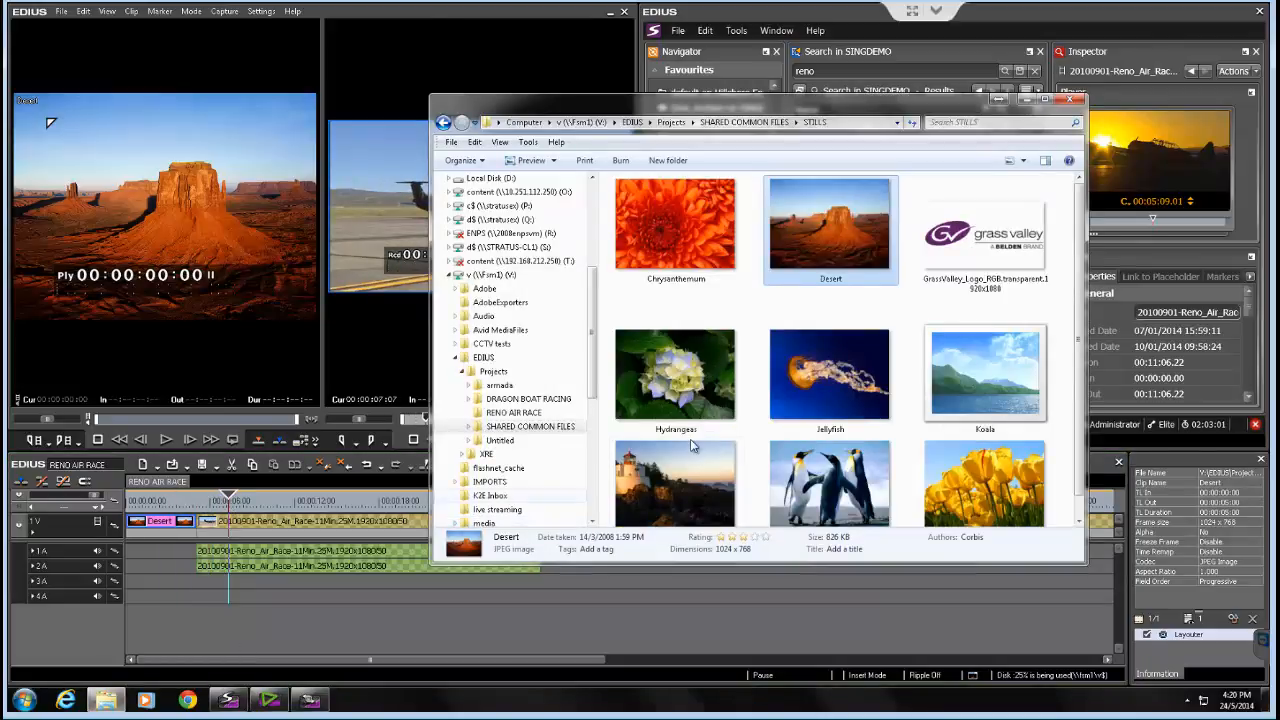
pyautogui.click(444, 122)
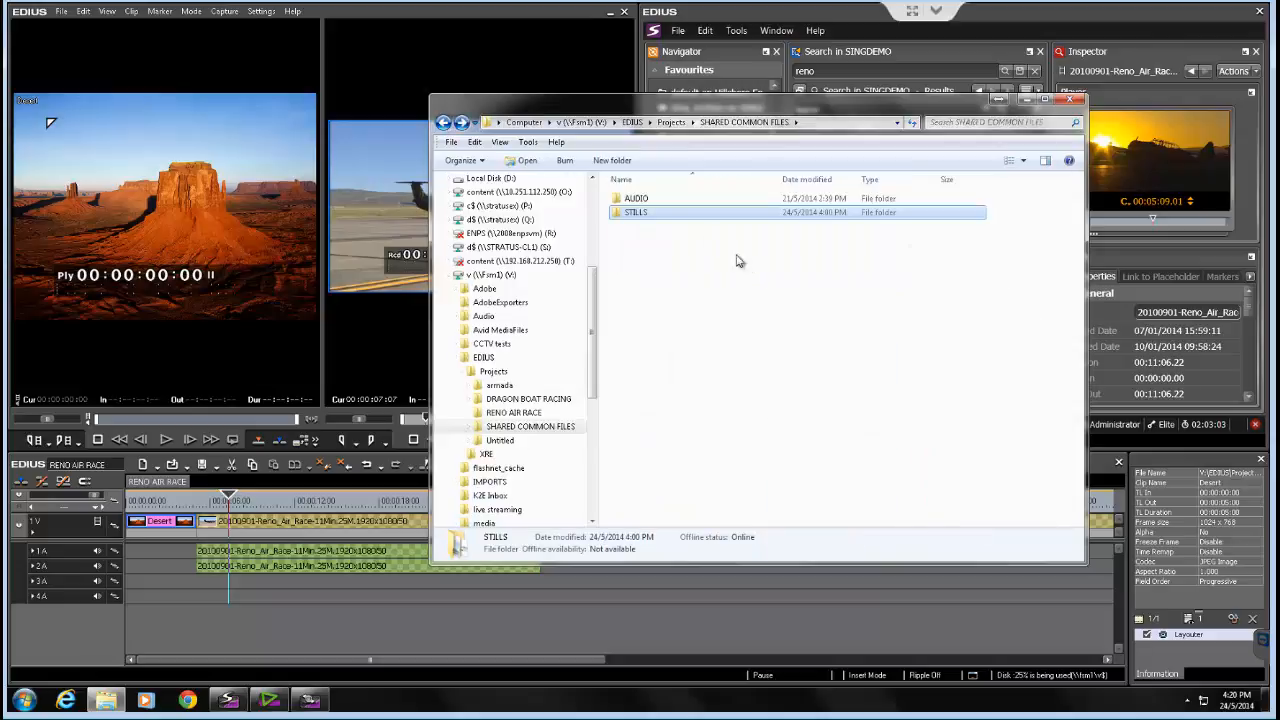
pyautogui.click(635, 201)
pyautogui.doubleClick(636, 201)
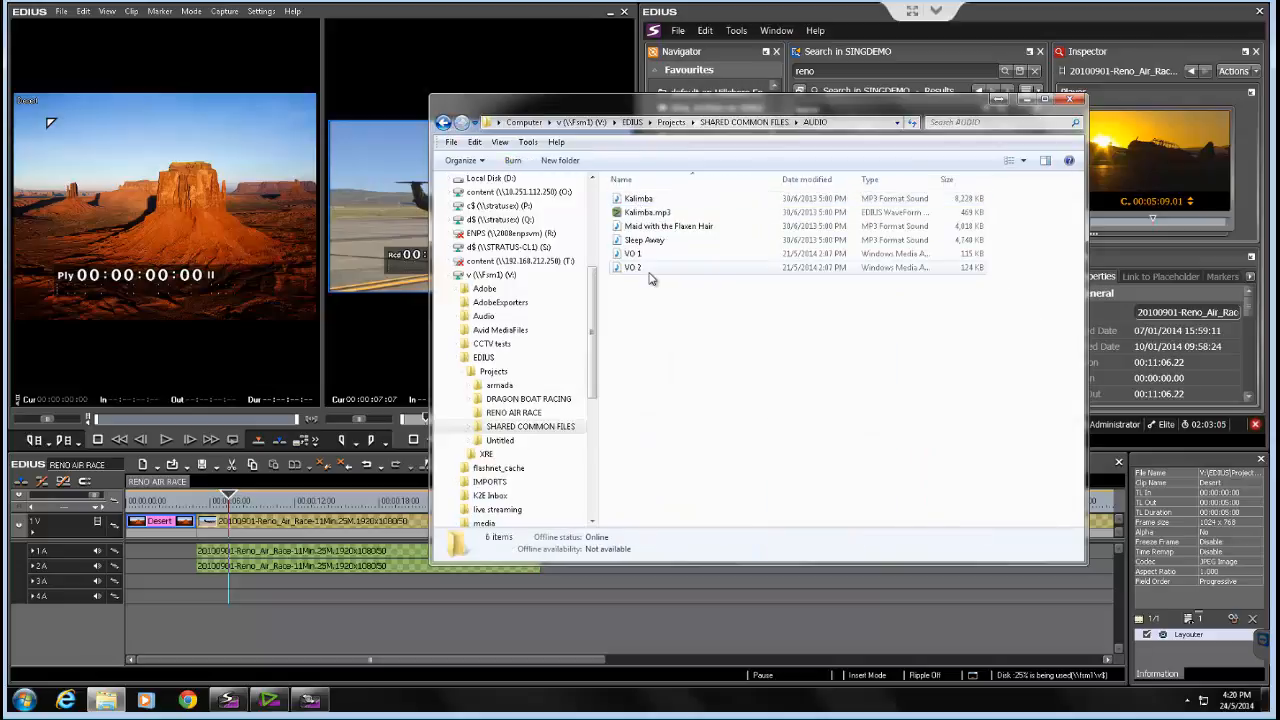
pyautogui.click(622, 200)
pyautogui.moveTo(617, 205); pyautogui.dragTo(180, 255)
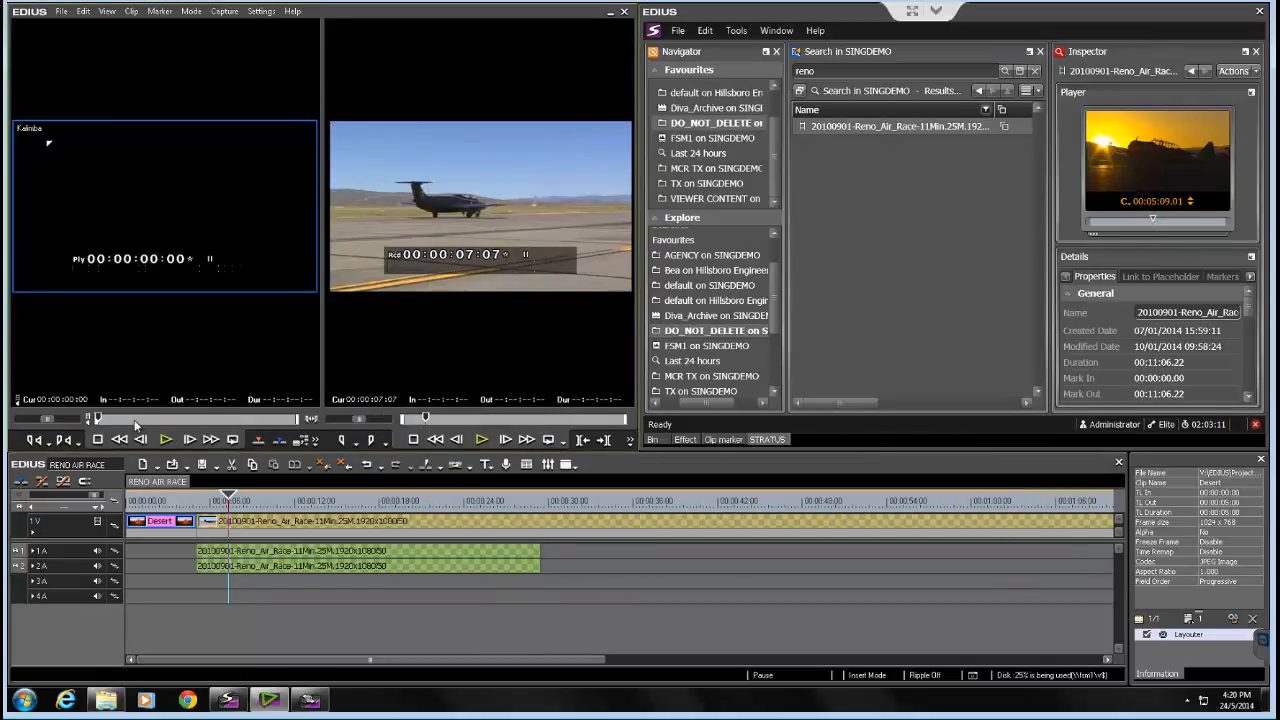
pyautogui.moveTo(131, 417); pyautogui.dragTo(171, 418)
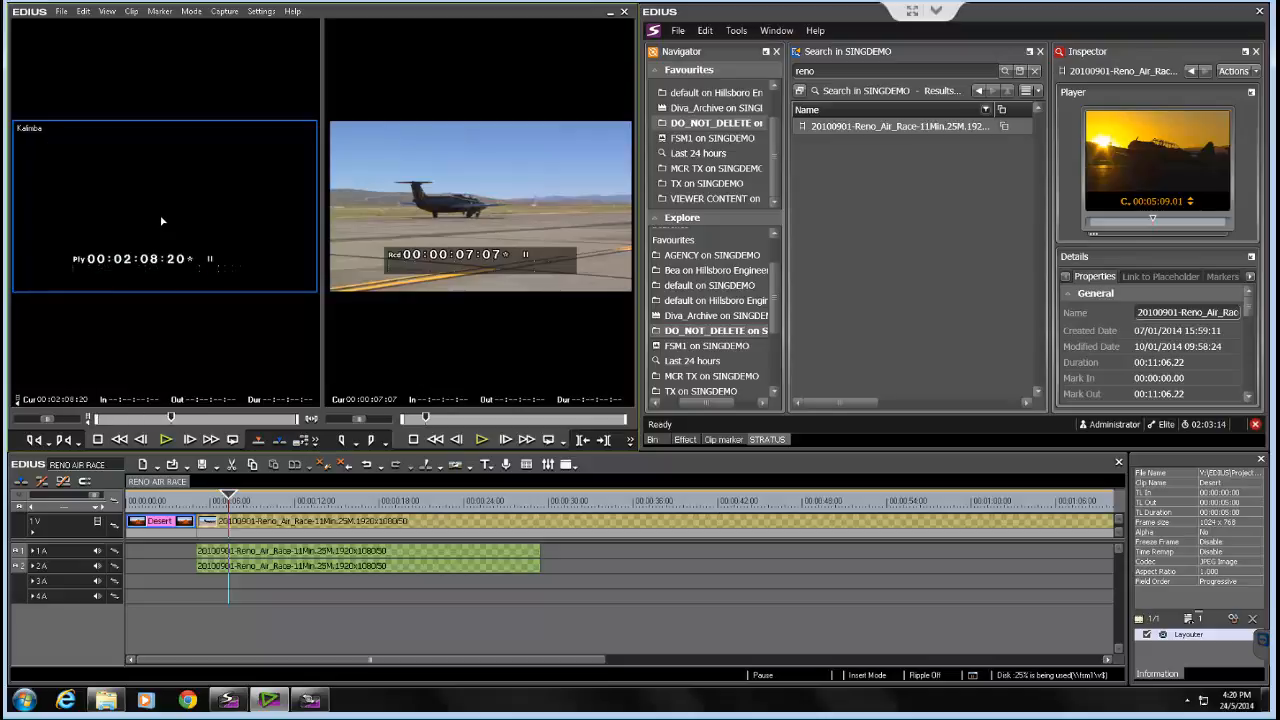
pyautogui.moveTo(161, 221); pyautogui.dragTo(476, 590)
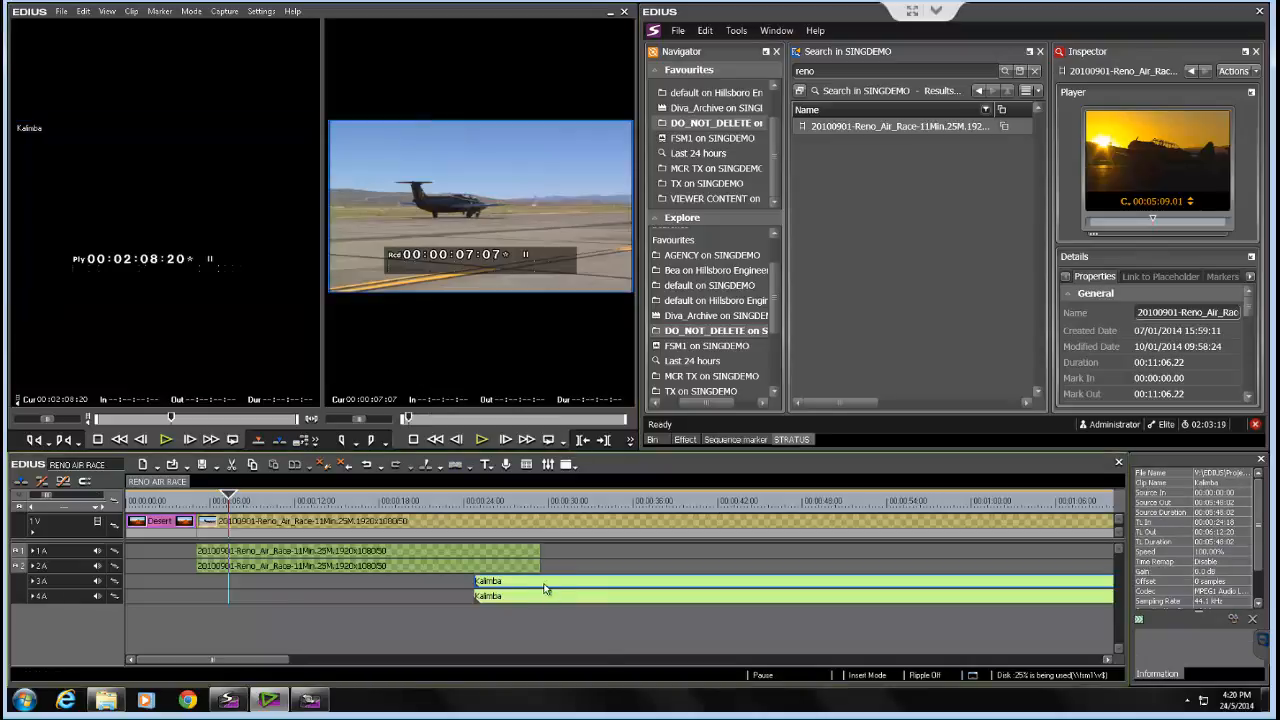
# Trim the ends of both Kalimba clips on tracks 3A and 4A to the end of the video at 00:01:13:20
pyautogui.click(72, 504)
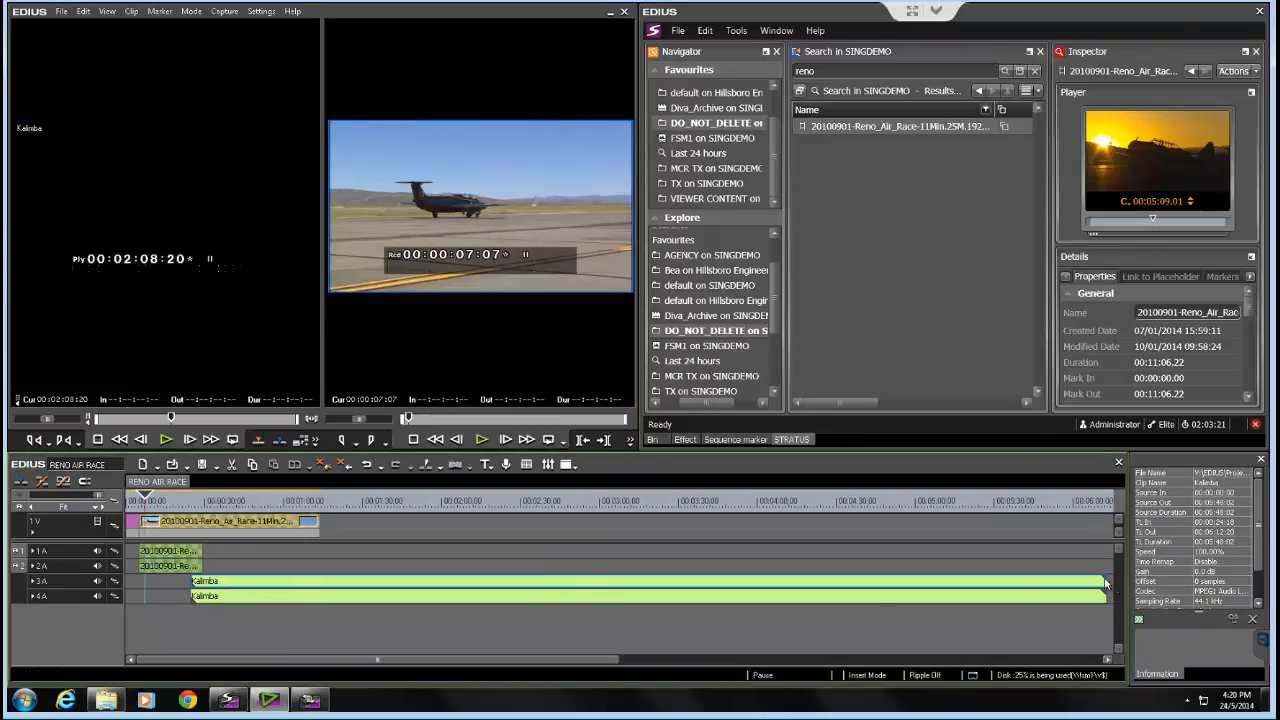
pyautogui.moveTo(1106, 583); pyautogui.dragTo(320, 580)
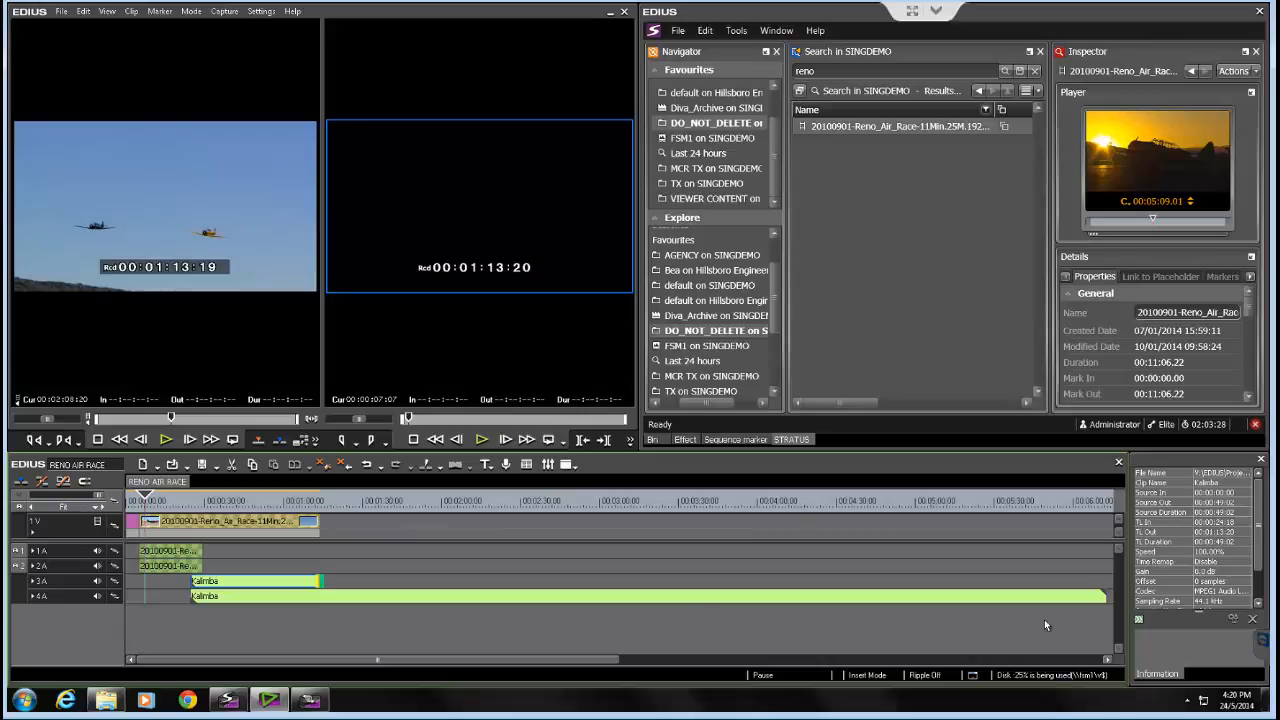
pyautogui.moveTo(1107, 598); pyautogui.dragTo(321, 600)
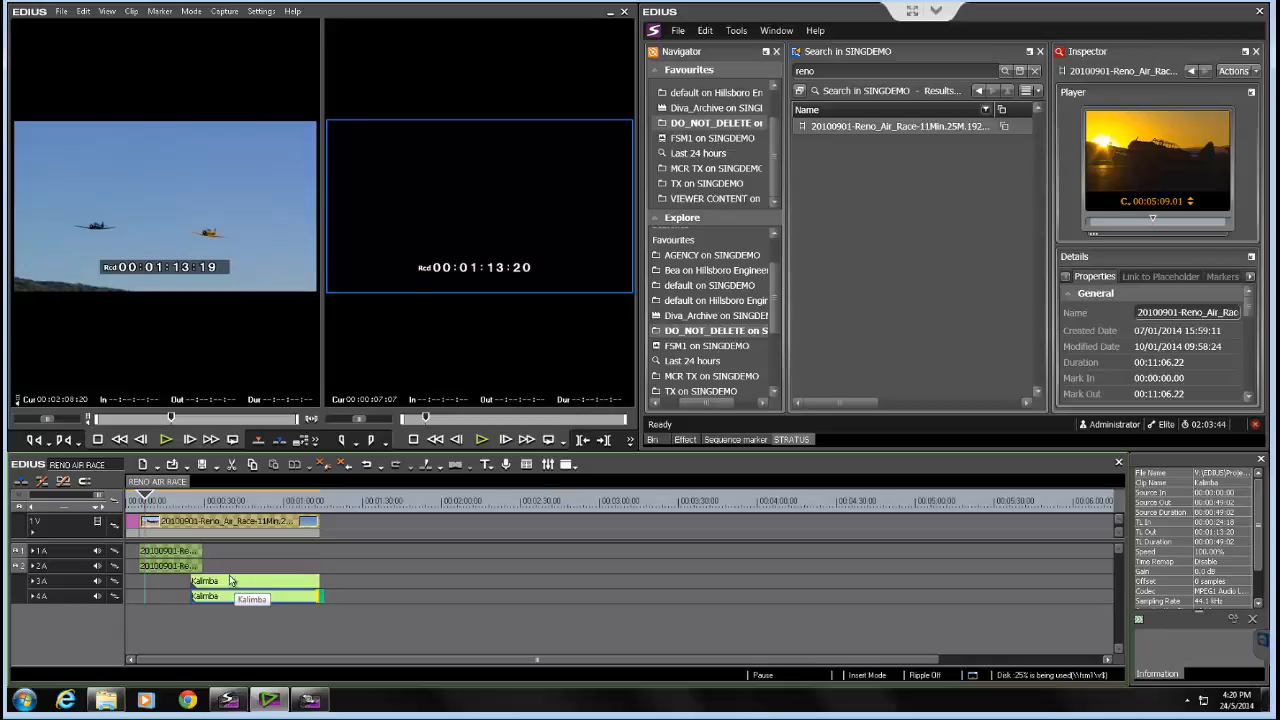
# Move the timeline position to about 29 seconds and add one video track above track 1V
pyautogui.moveTo(145, 500); pyautogui.dragTo(203, 512)
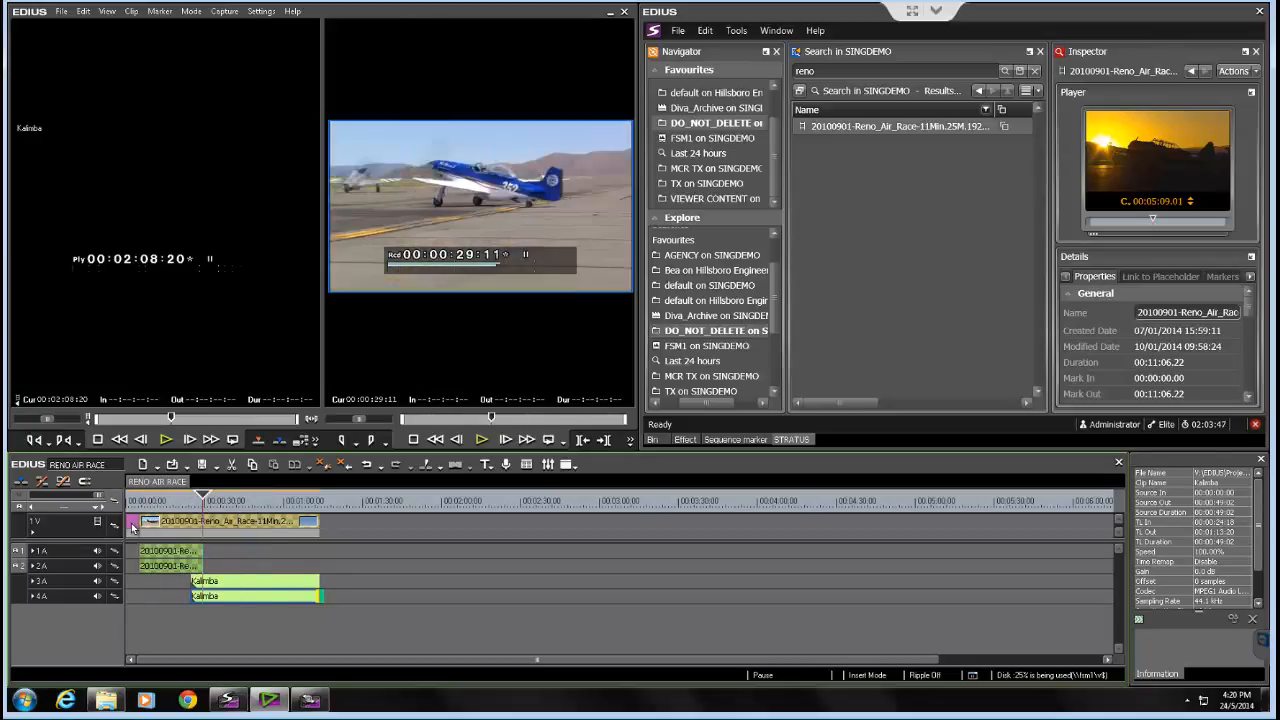
pyautogui.rightClick(80, 531)
pyautogui.moveTo(138, 430)
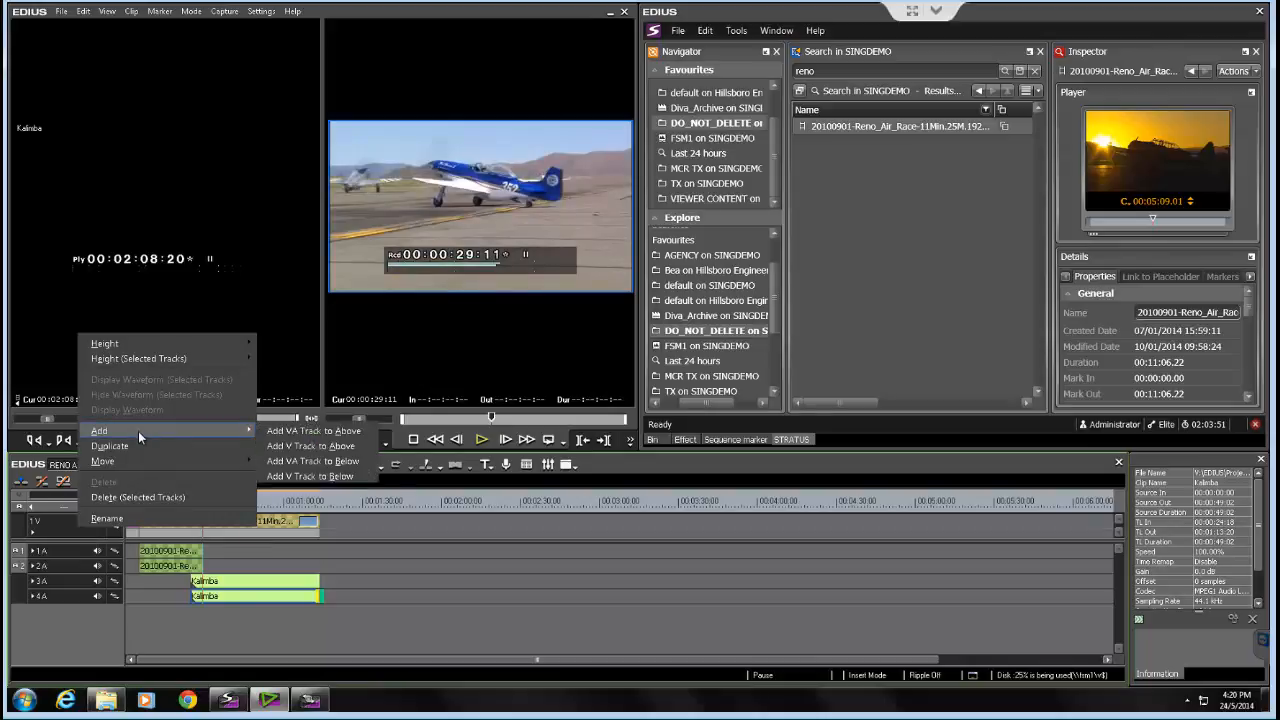
pyautogui.click(296, 447)
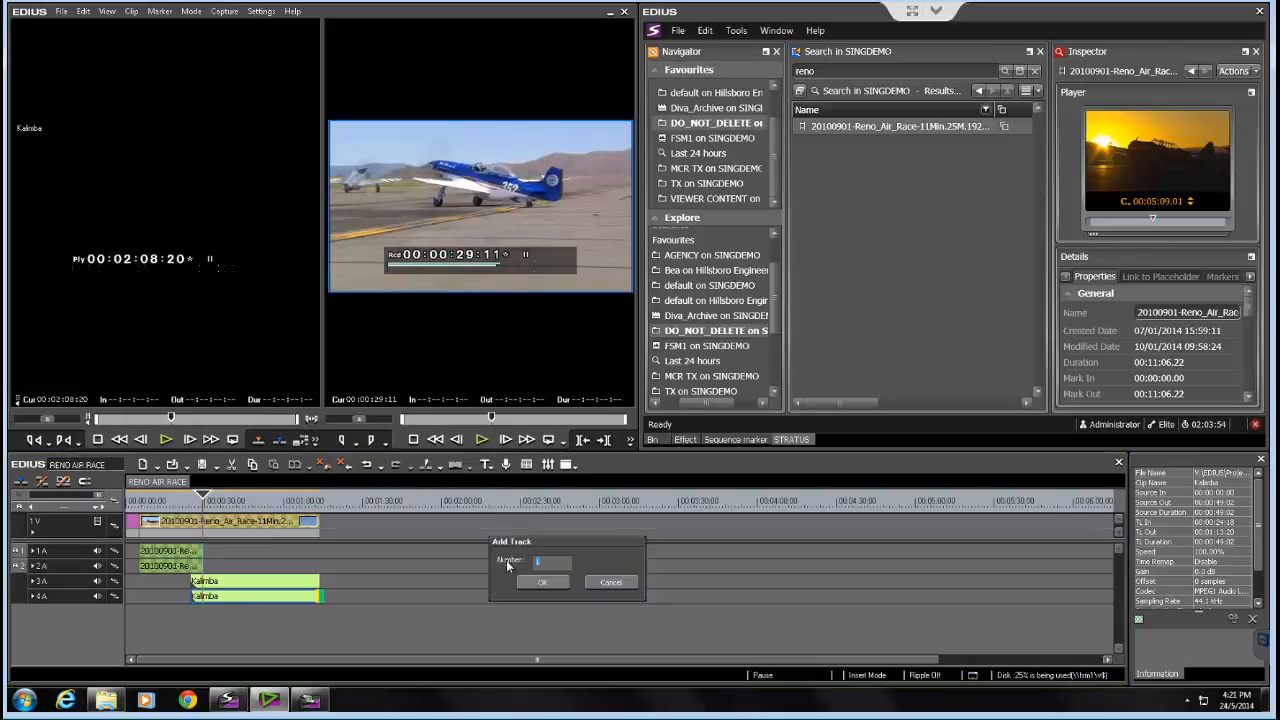
pyautogui.click(520, 588)
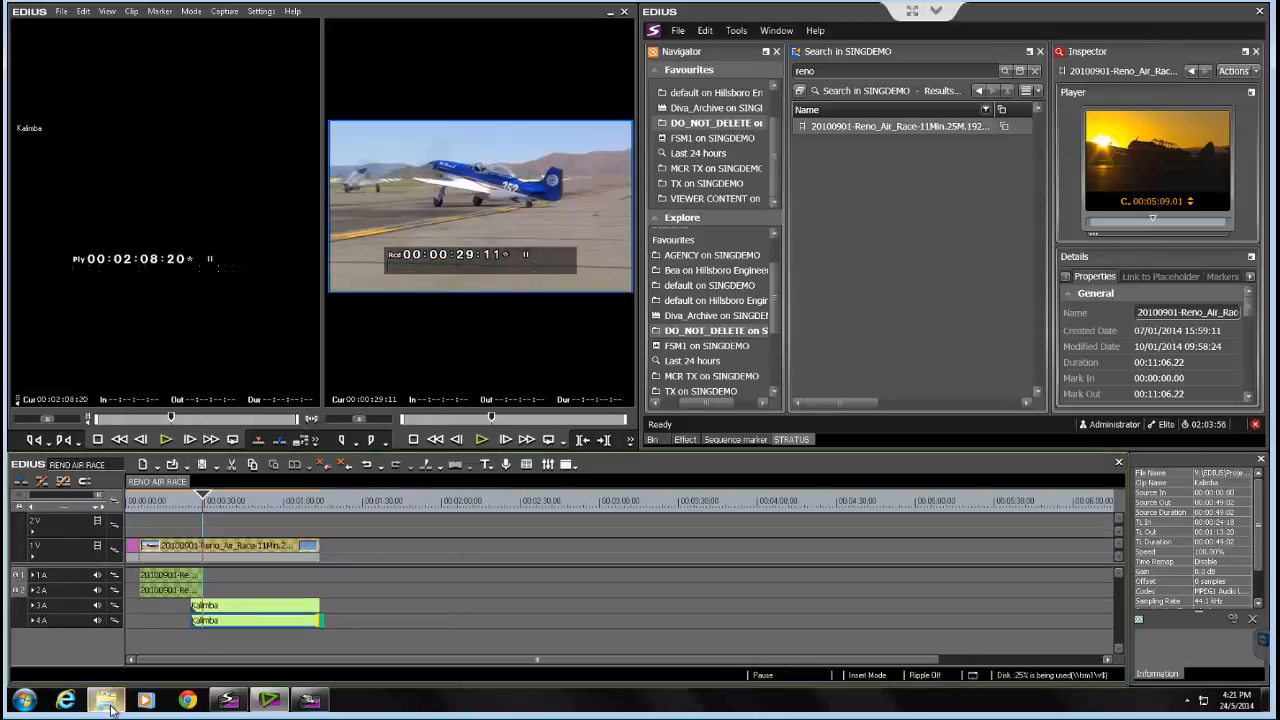
# Place the transparent Grass Valley logo from the STILLS folder on track 2V, spanning about 8 seconds to 00:01:00:13
pyautogui.click(105, 700)
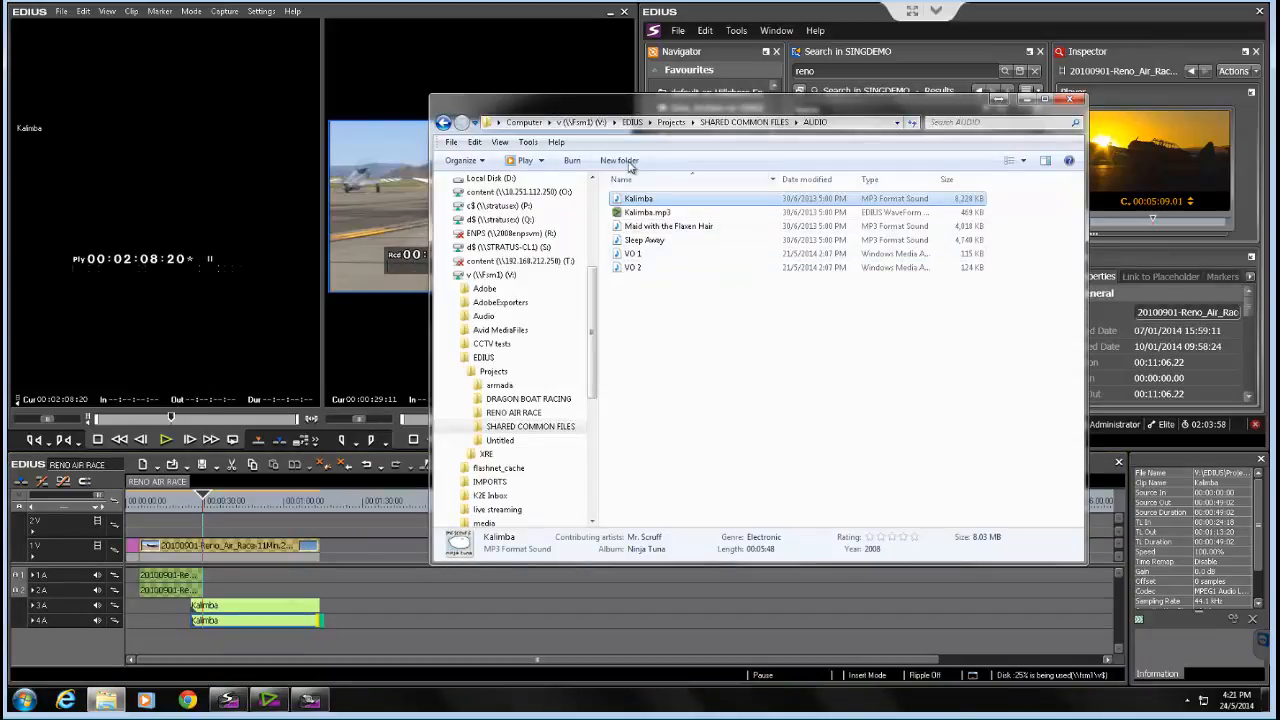
pyautogui.click(749, 121)
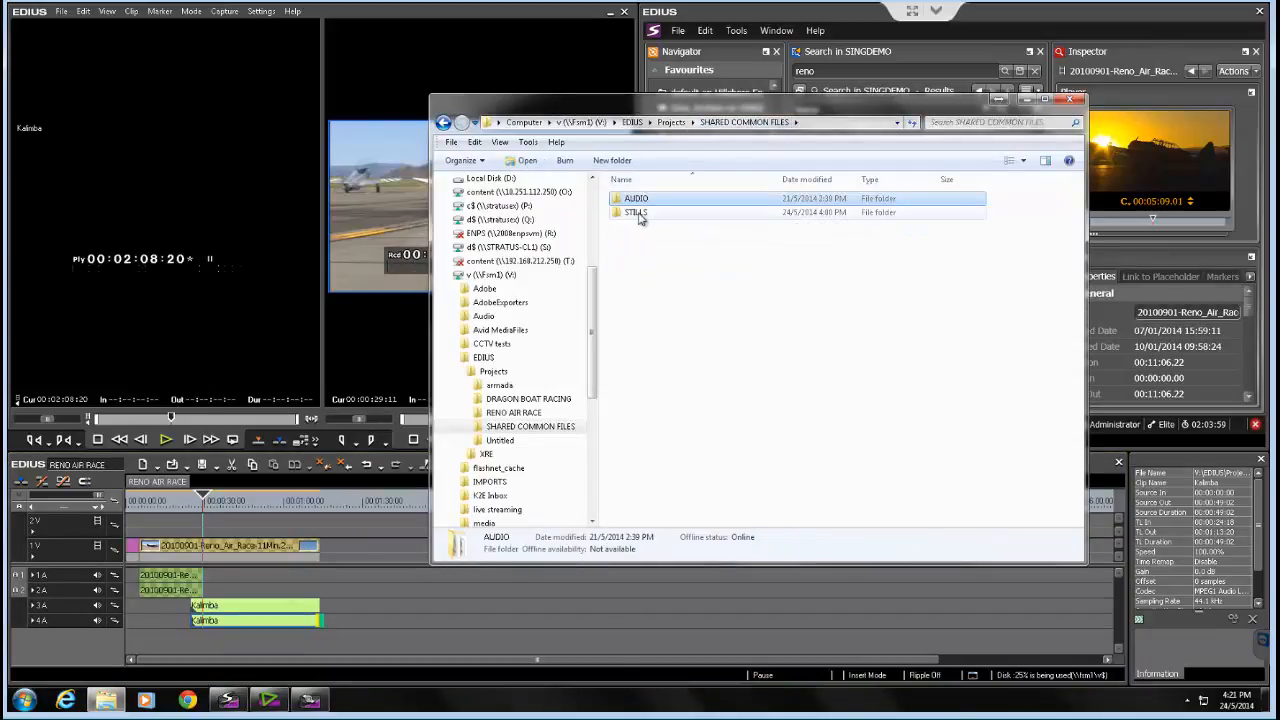
pyautogui.doubleClick(638, 214)
pyautogui.moveTo(985, 235); pyautogui.dragTo(100, 245)
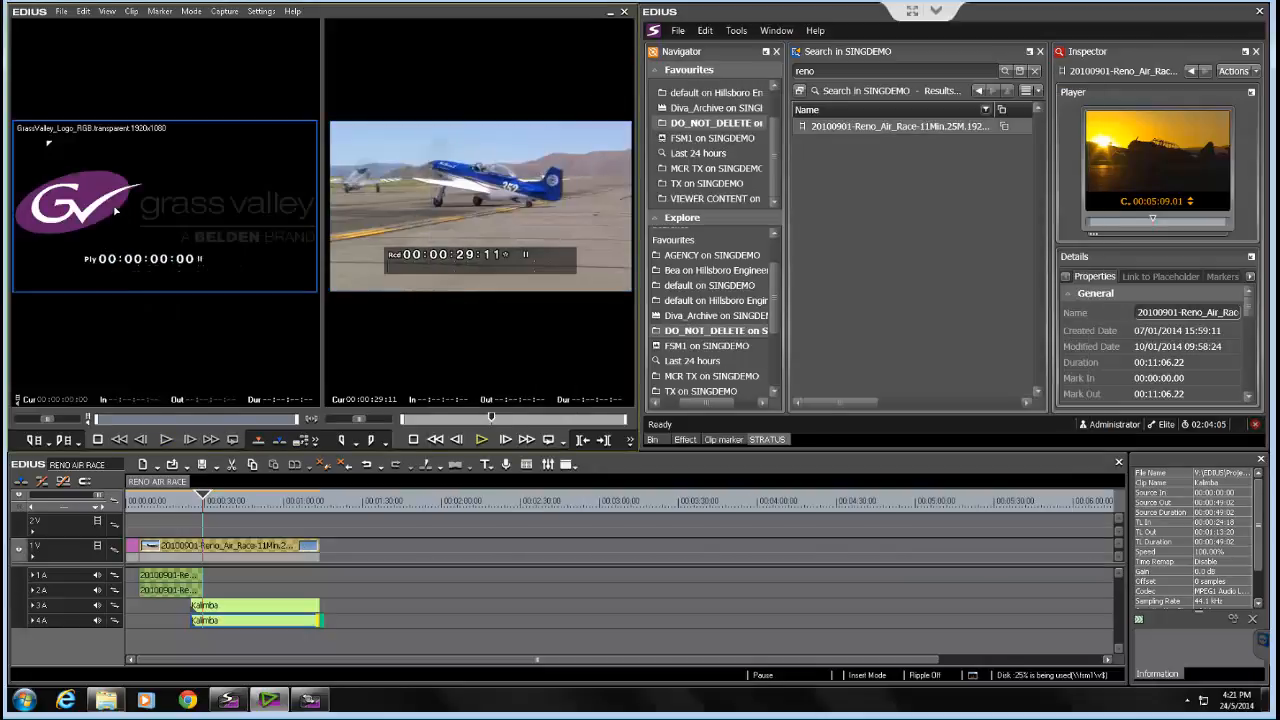
pyautogui.moveTo(181, 353); pyautogui.dragTo(197, 530)
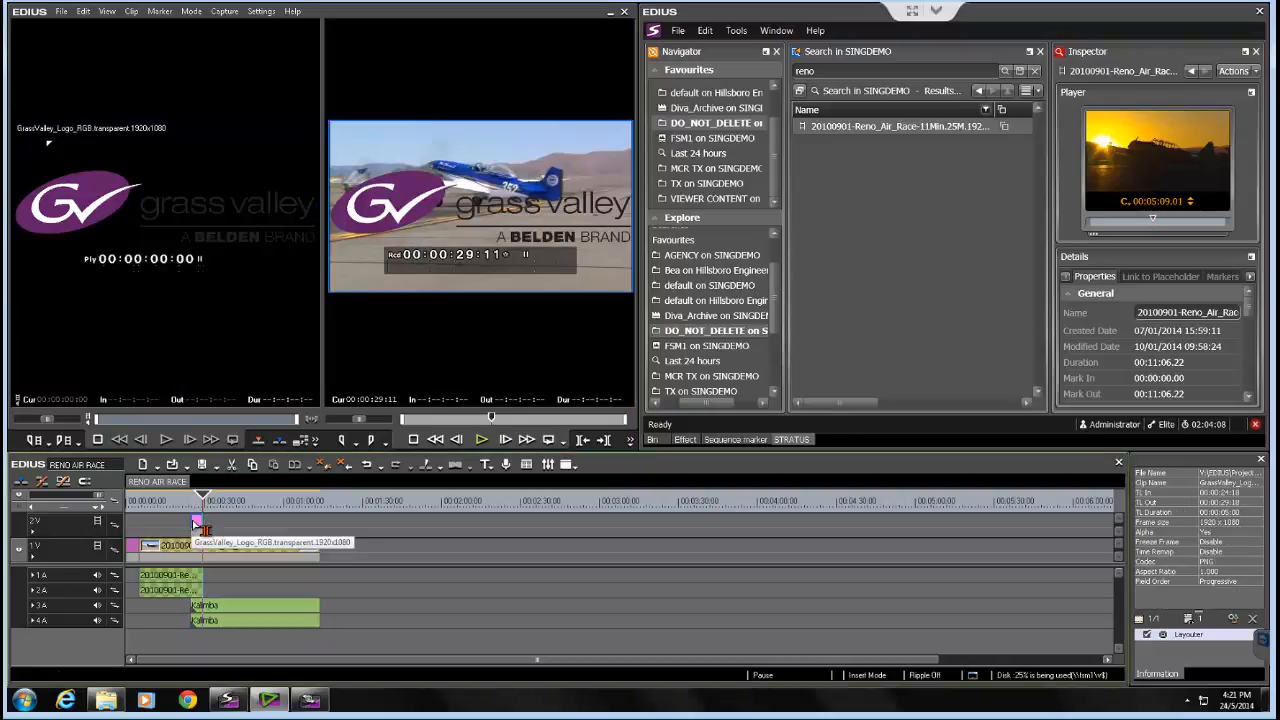
pyautogui.moveTo(190, 525); pyautogui.dragTo(290, 532)
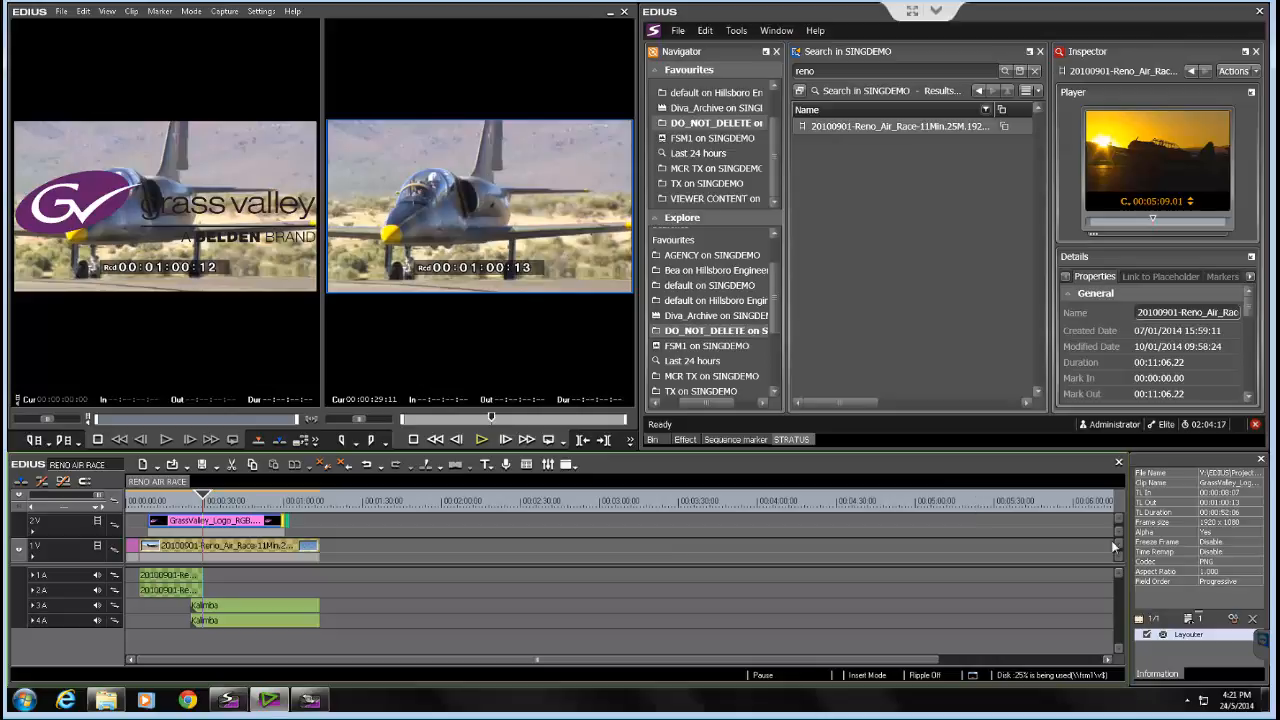
# Shrink the logo and move it to the frame's upper-left corner in the Layouter, and preview the result in the recorder
pyautogui.doubleClick(1165, 638)
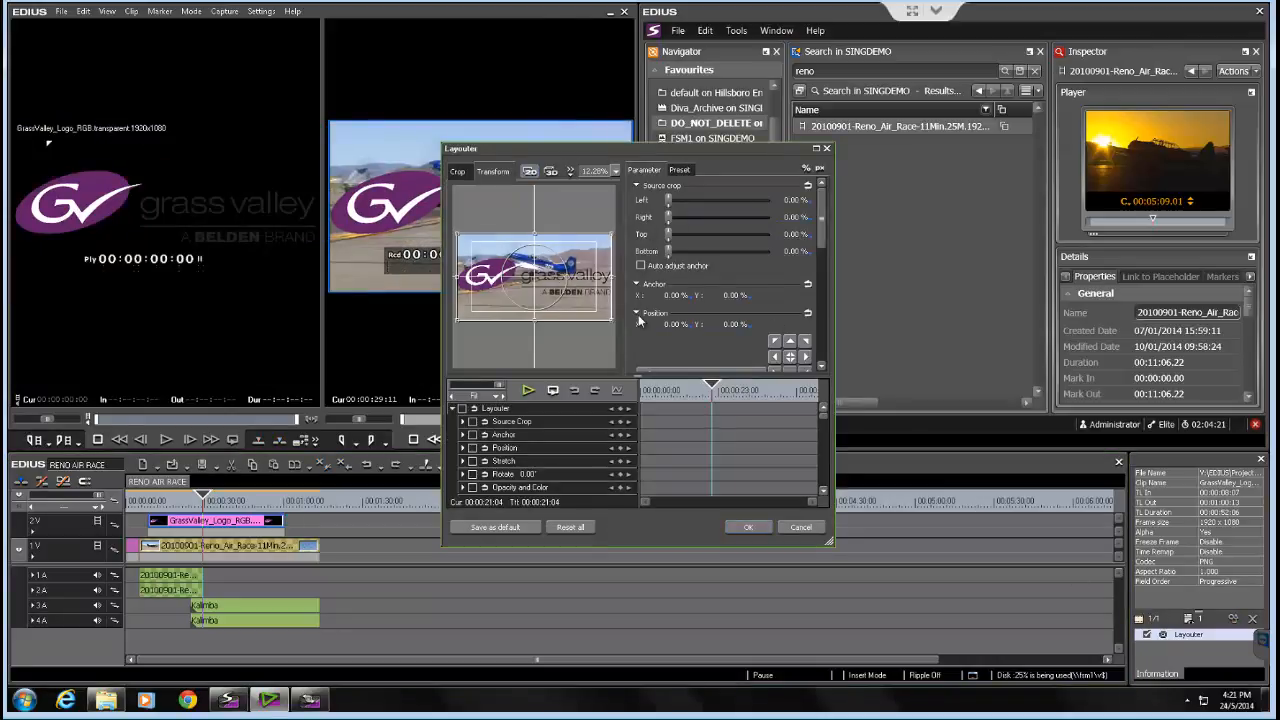
pyautogui.moveTo(615, 325); pyautogui.dragTo(475, 247)
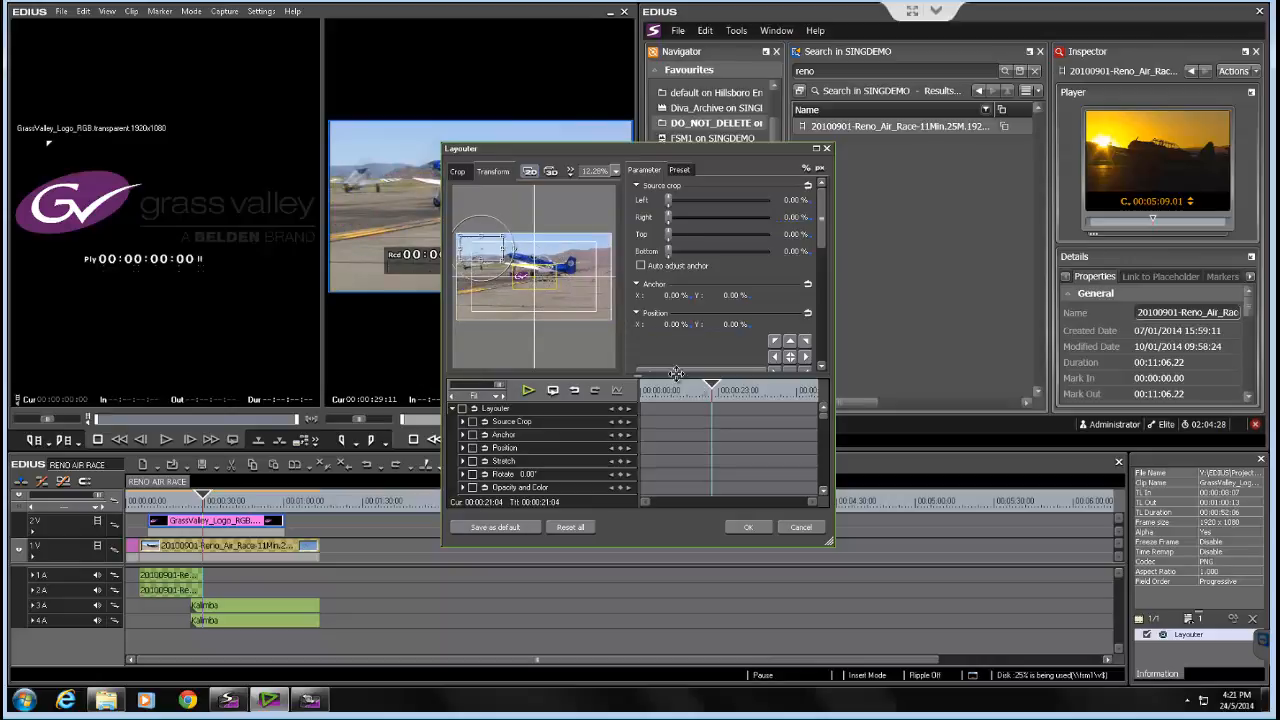
pyautogui.click(746, 527)
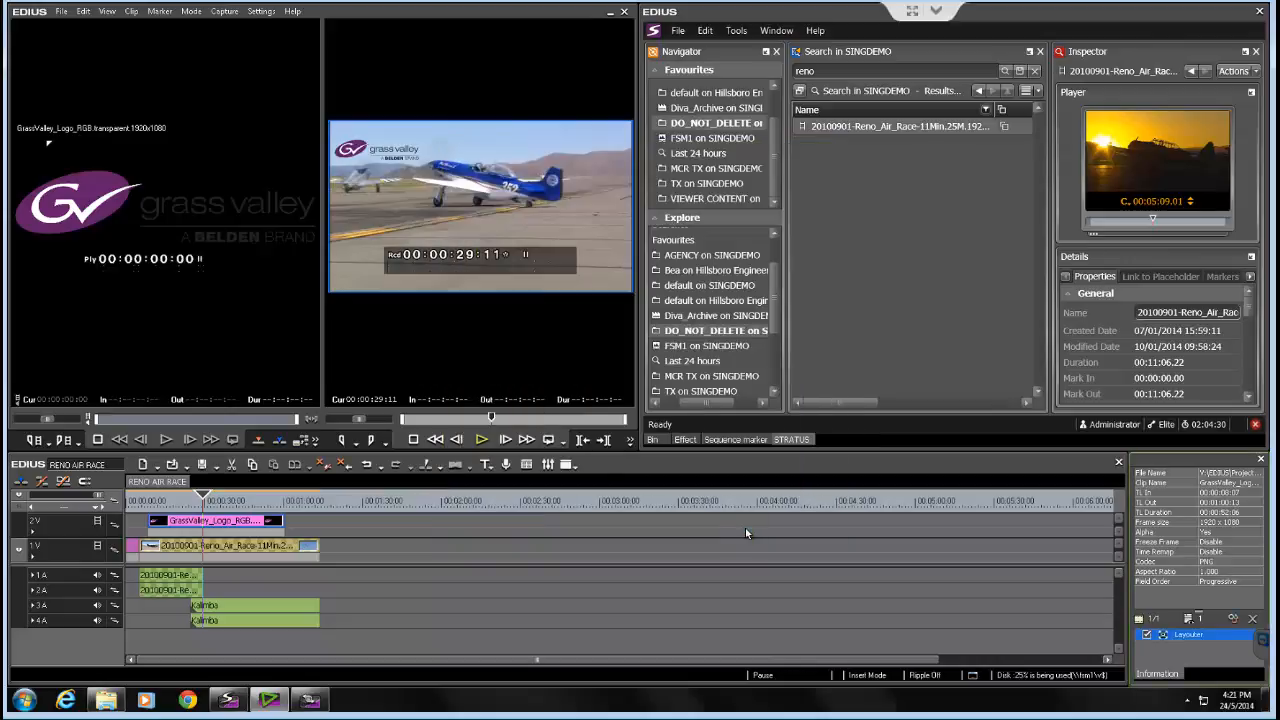
pyautogui.moveTo(492, 418)
pyautogui.mouseDown()
pyautogui.moveTo(476, 420)
pyautogui.moveTo(490, 421)
pyautogui.mouseUp()
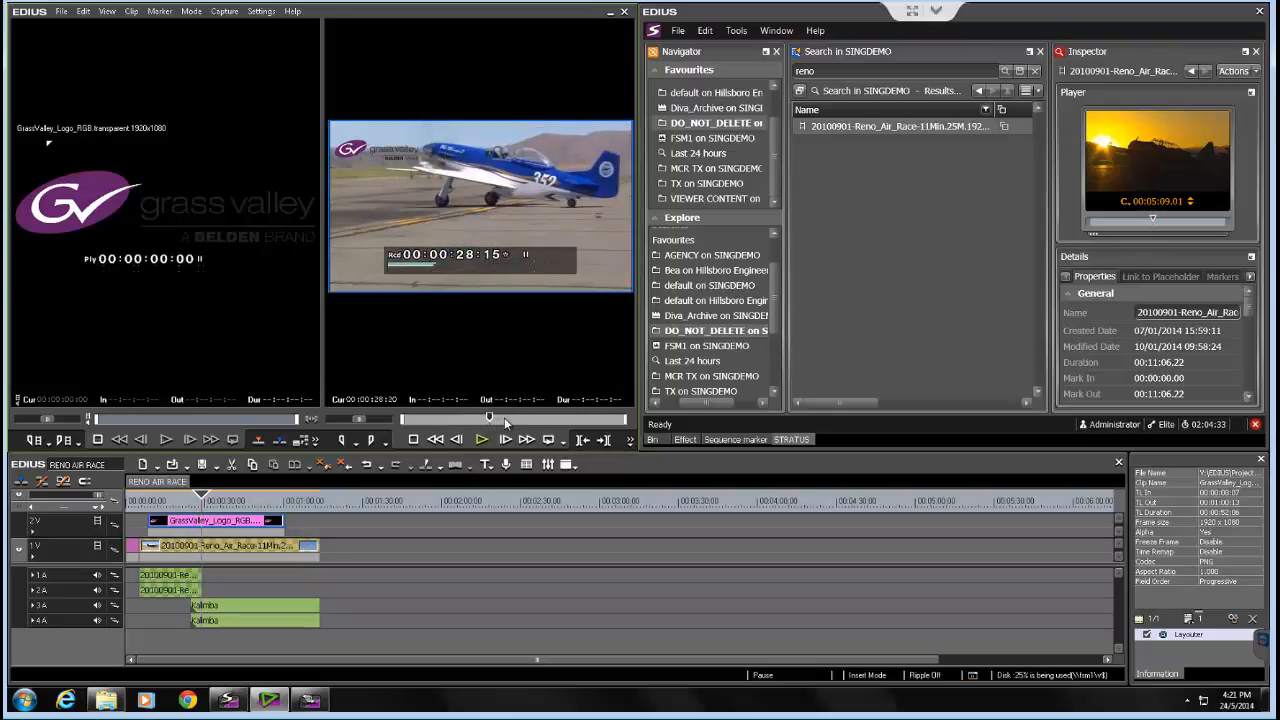
pyautogui.click(504, 417)
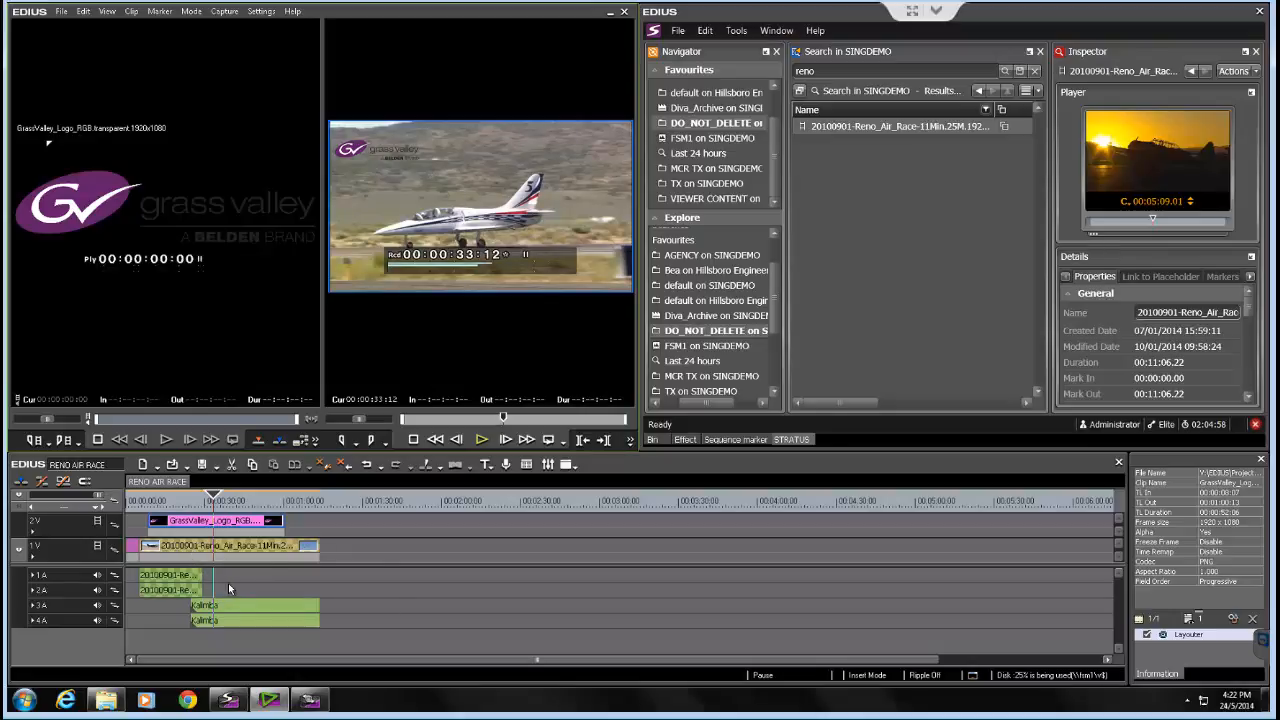
pyautogui.click(104, 701)
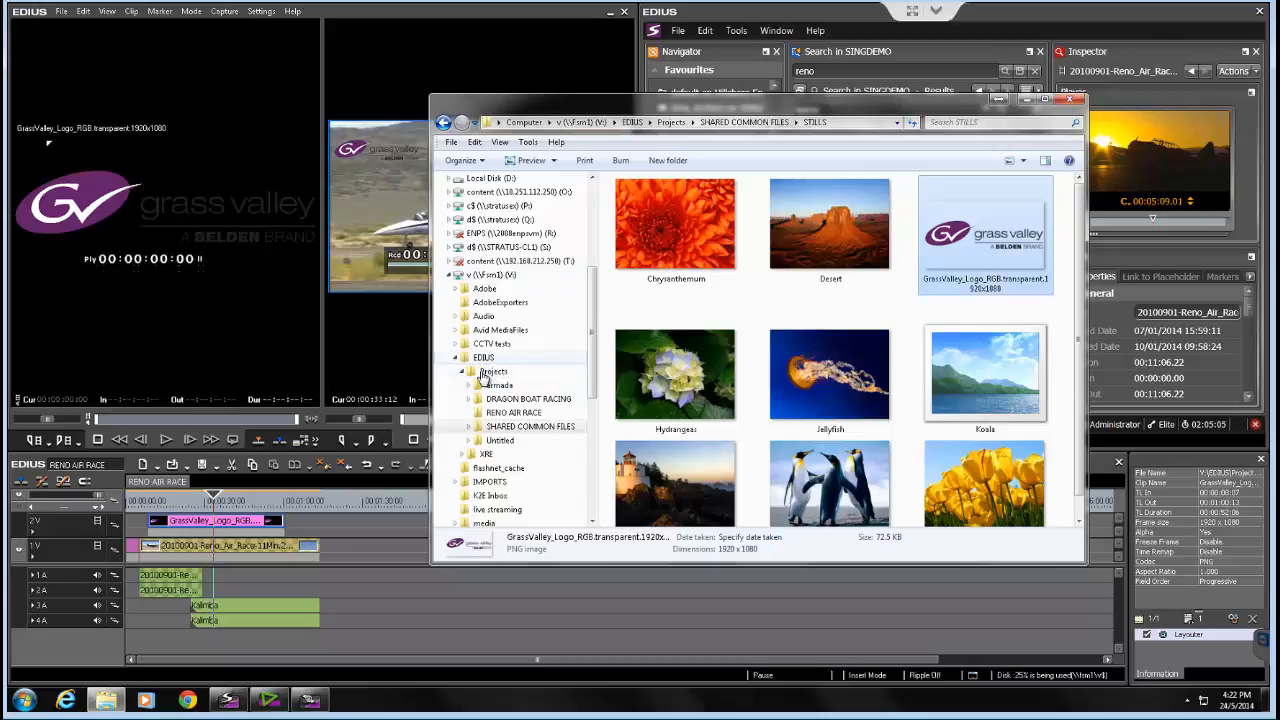
pyautogui.click(463, 603)
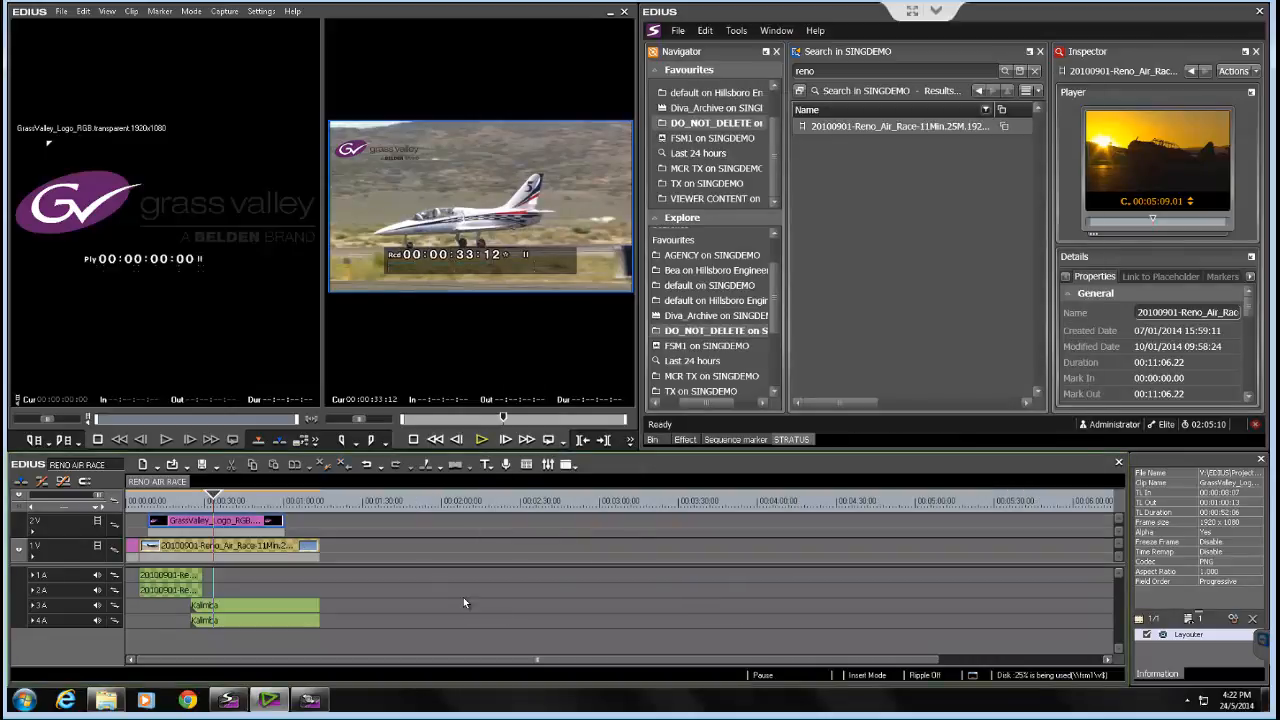
# Send the sequence to the XRE render engine as FINAL RENO RACE with the NEWS PLAYOUT (Conform) destination, continuing past the clip reference warning
pyautogui.hotkey('shift', 'F11')
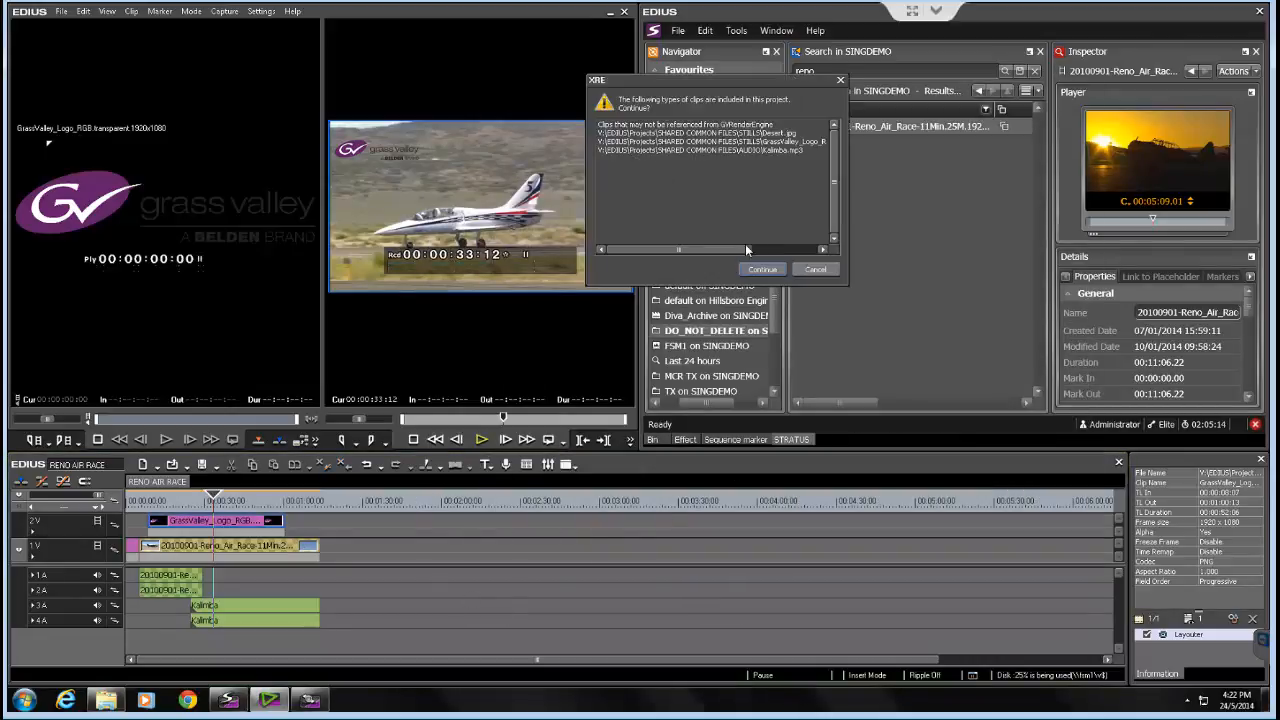
pyautogui.click(754, 271)
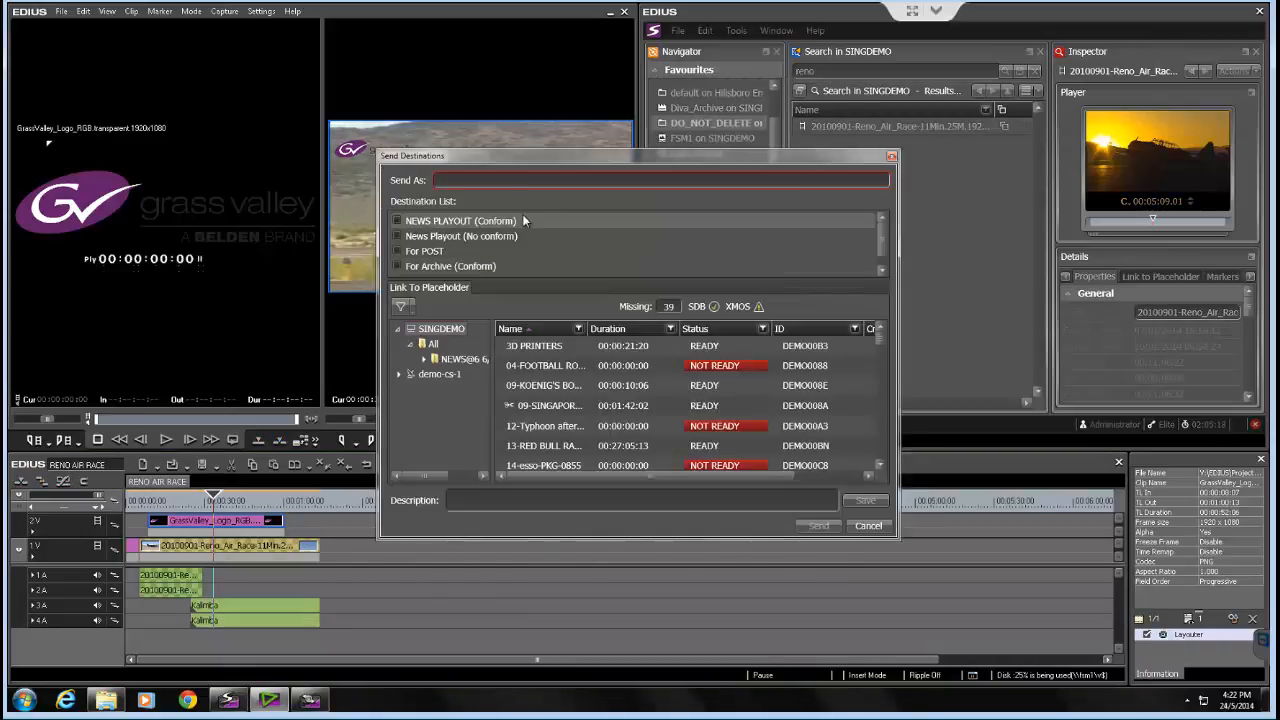
pyautogui.click(402, 224)
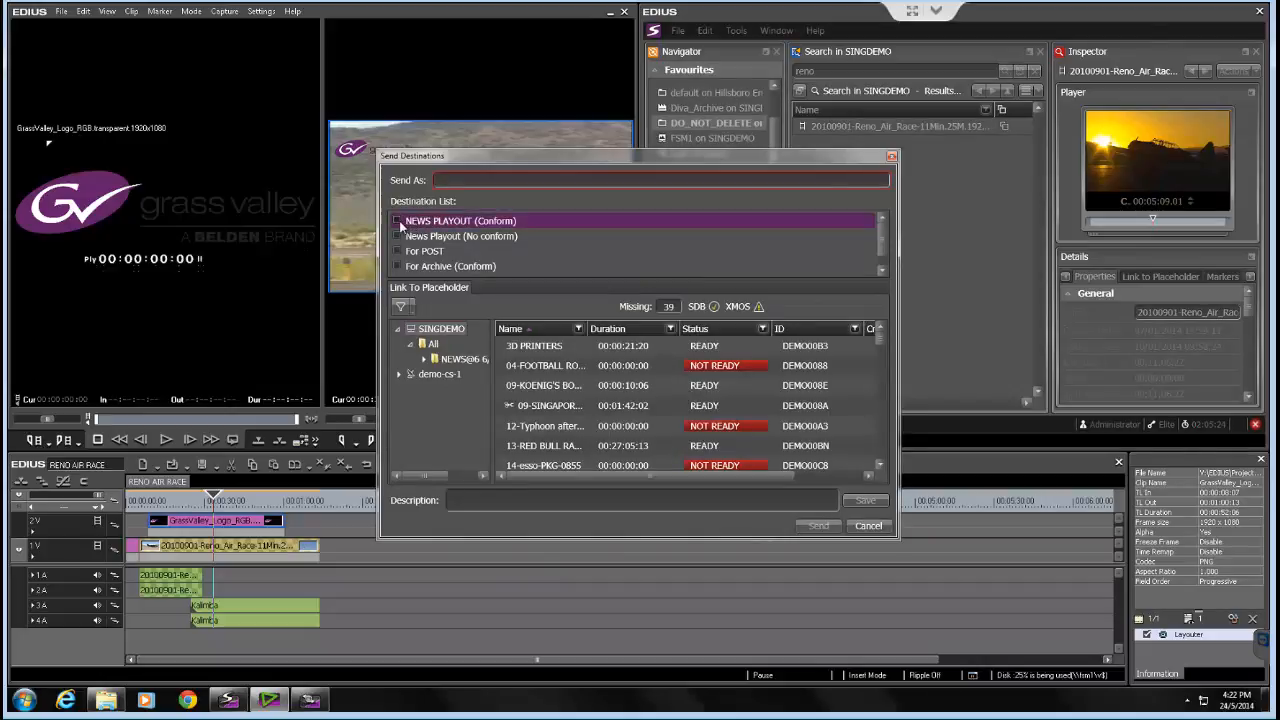
pyautogui.click(397, 221)
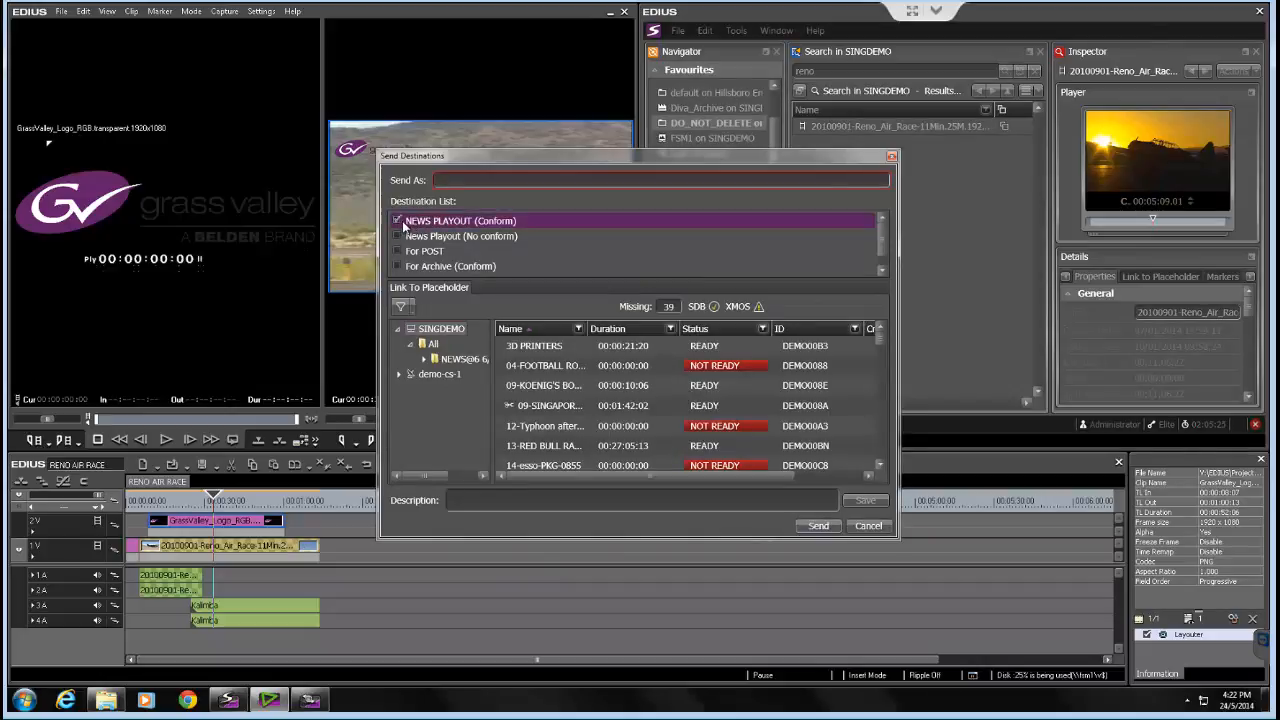
pyautogui.click(456, 182)
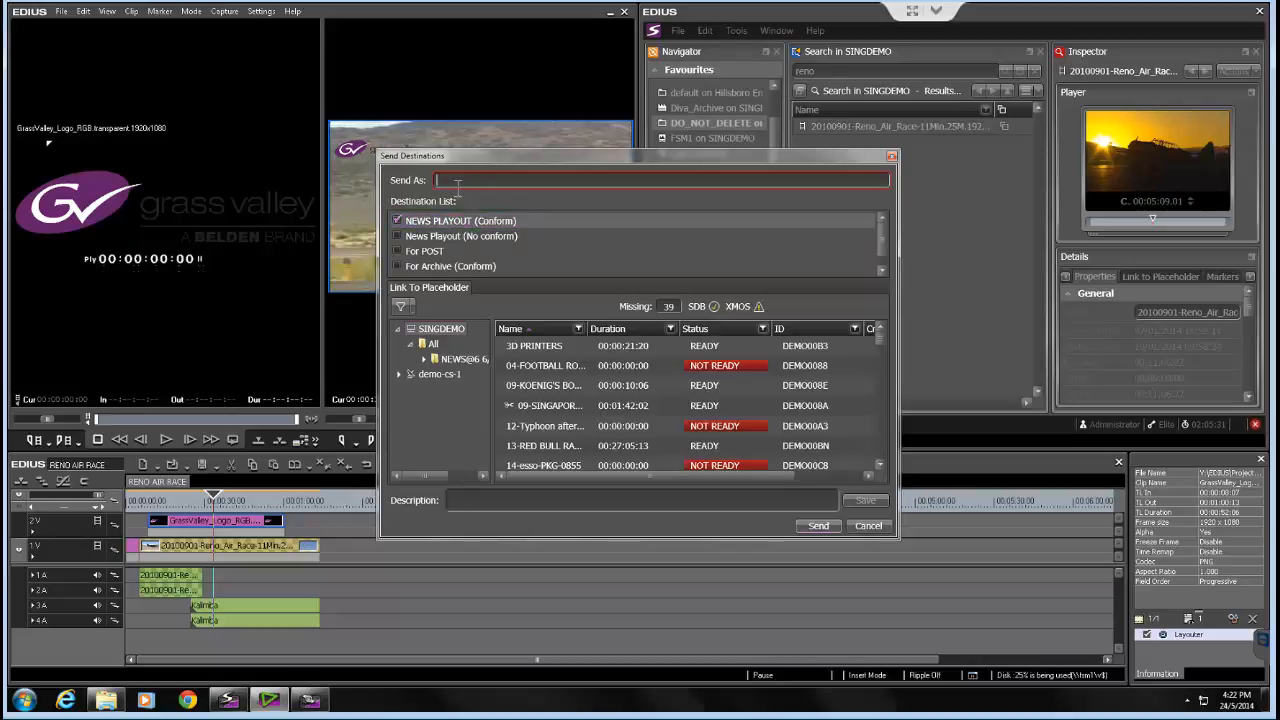
pyautogui.write('FINAL RENO RACE')
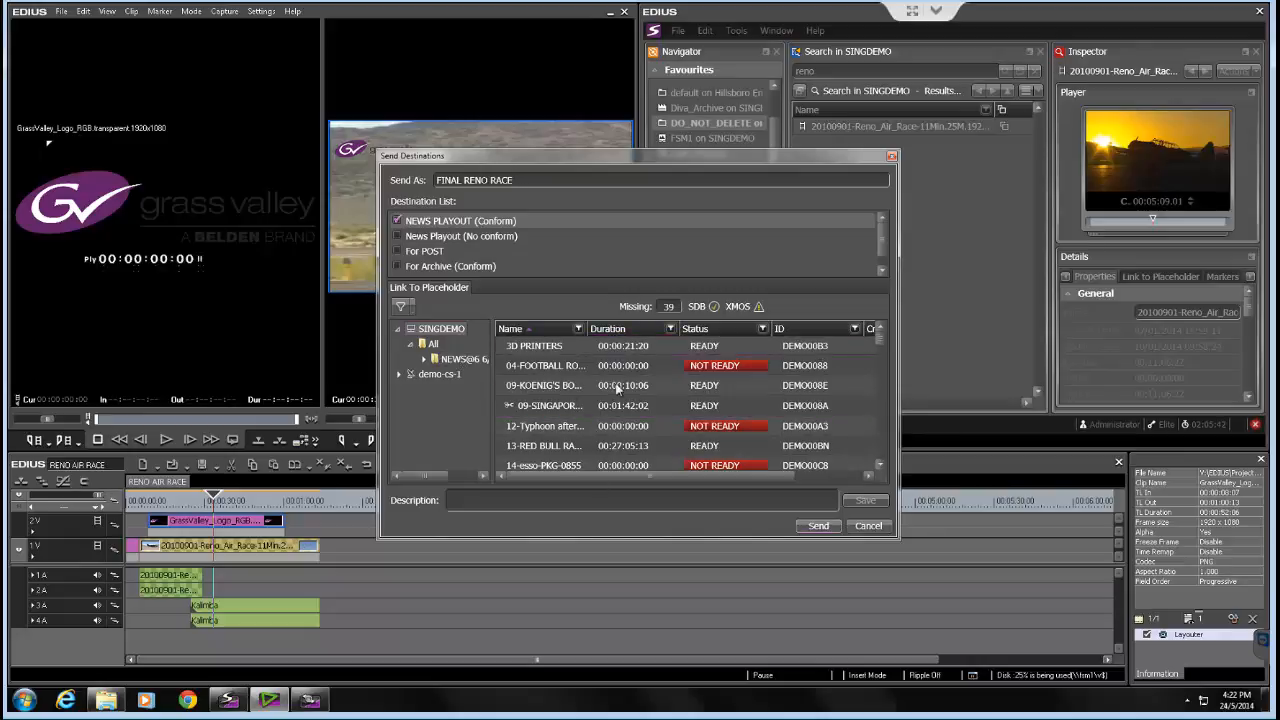
pyautogui.click(814, 525)
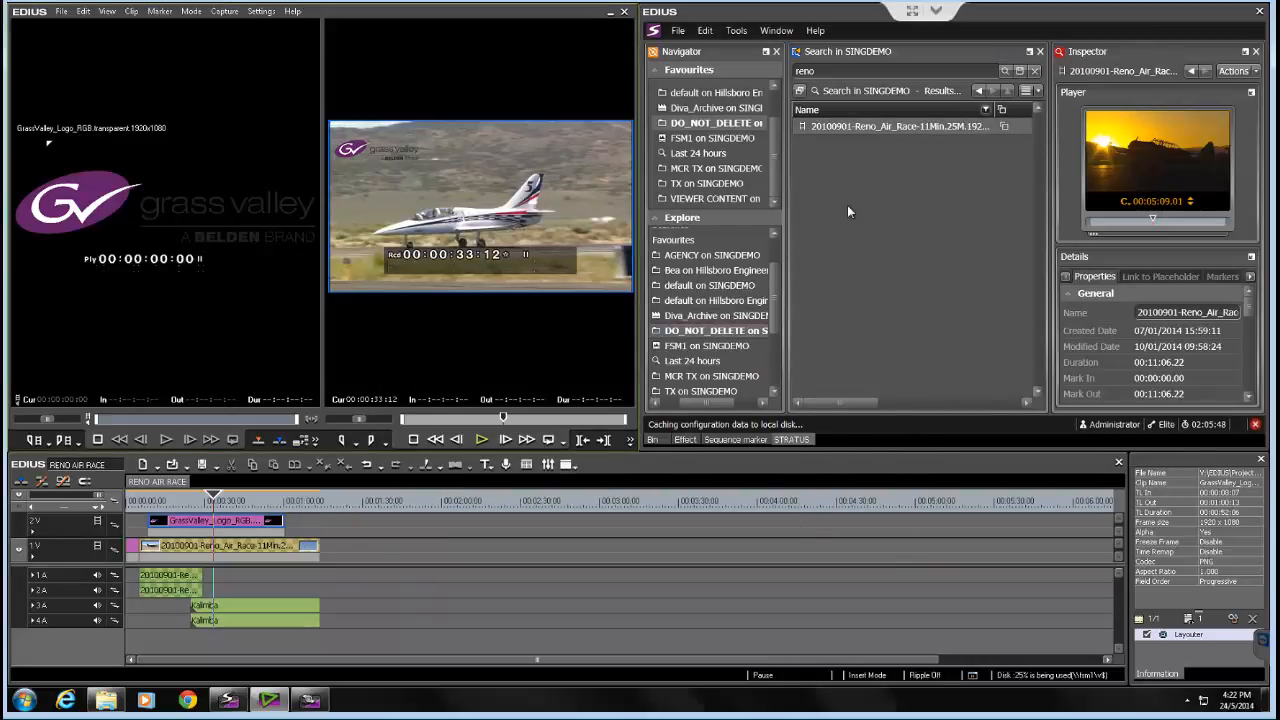
# Check the progress of the RENO AIR RACE render job in XREMonitor and return to EDIUS
pyautogui.click(309, 700)
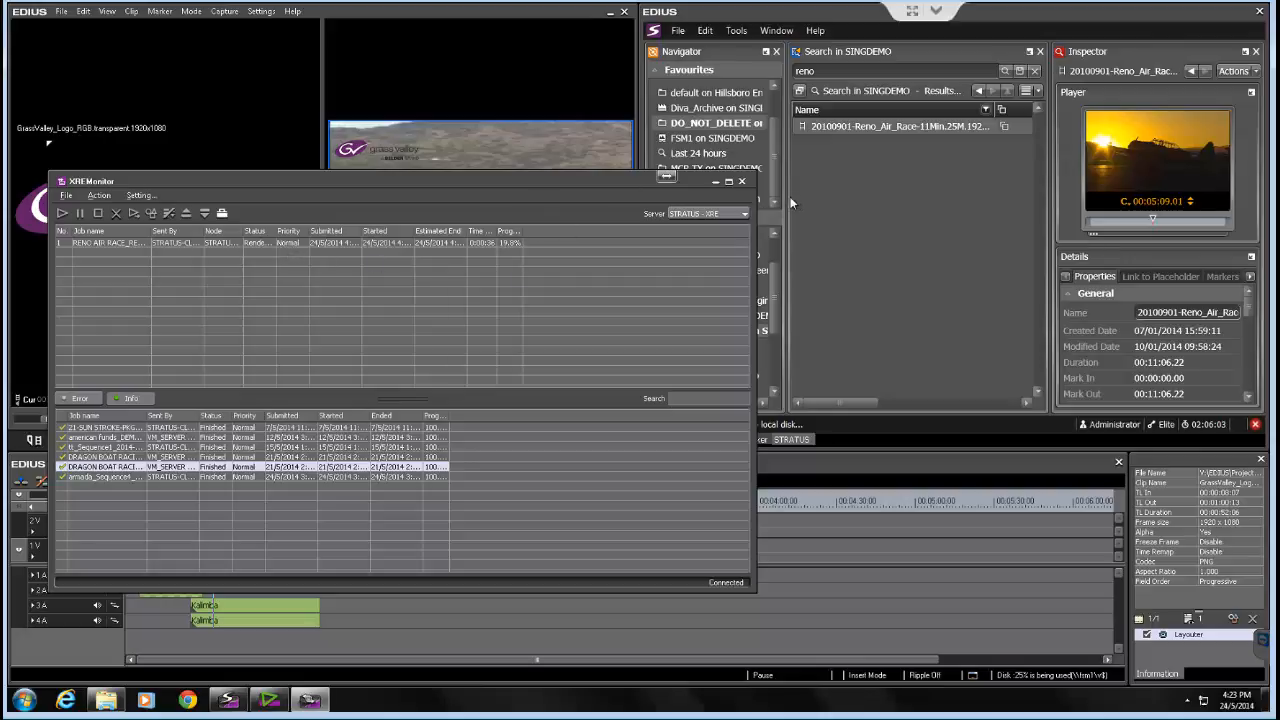
pyautogui.click(786, 195)
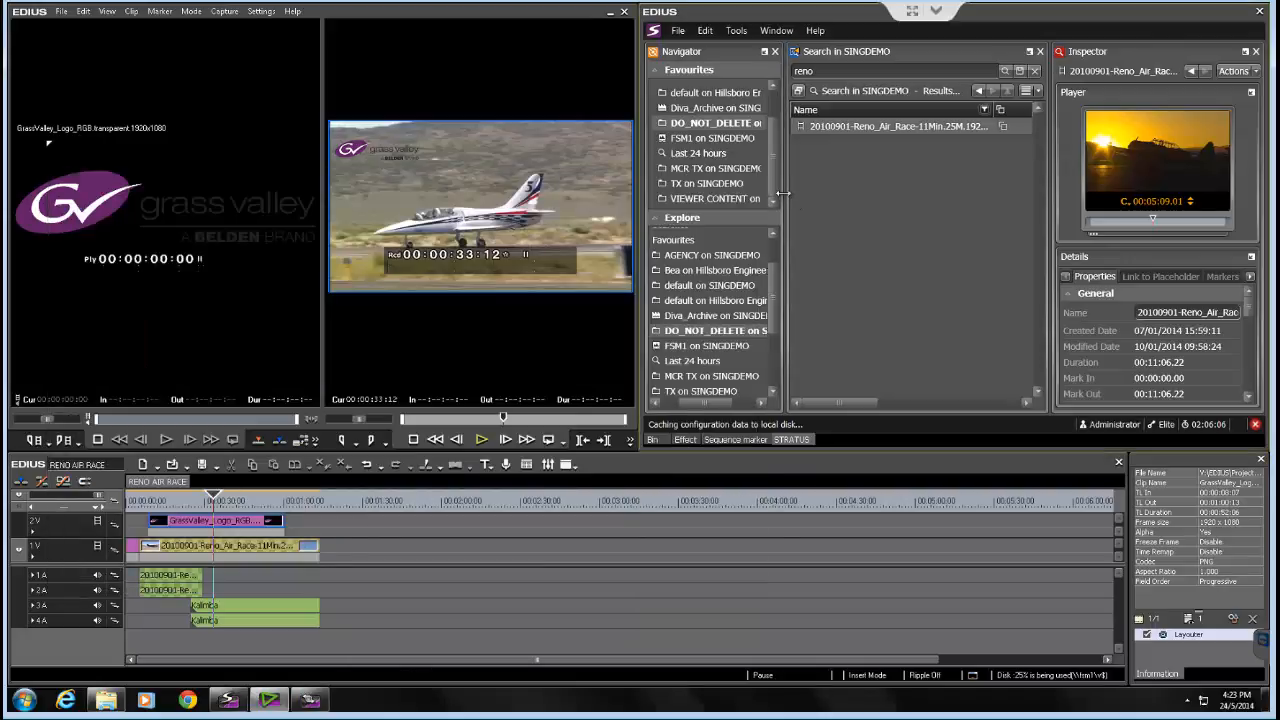
# Open the TX on SINGDEMO folder, load FINAL RENO RACE in the Inspector and scrub through the clip up to near its end
pyautogui.click(723, 185)
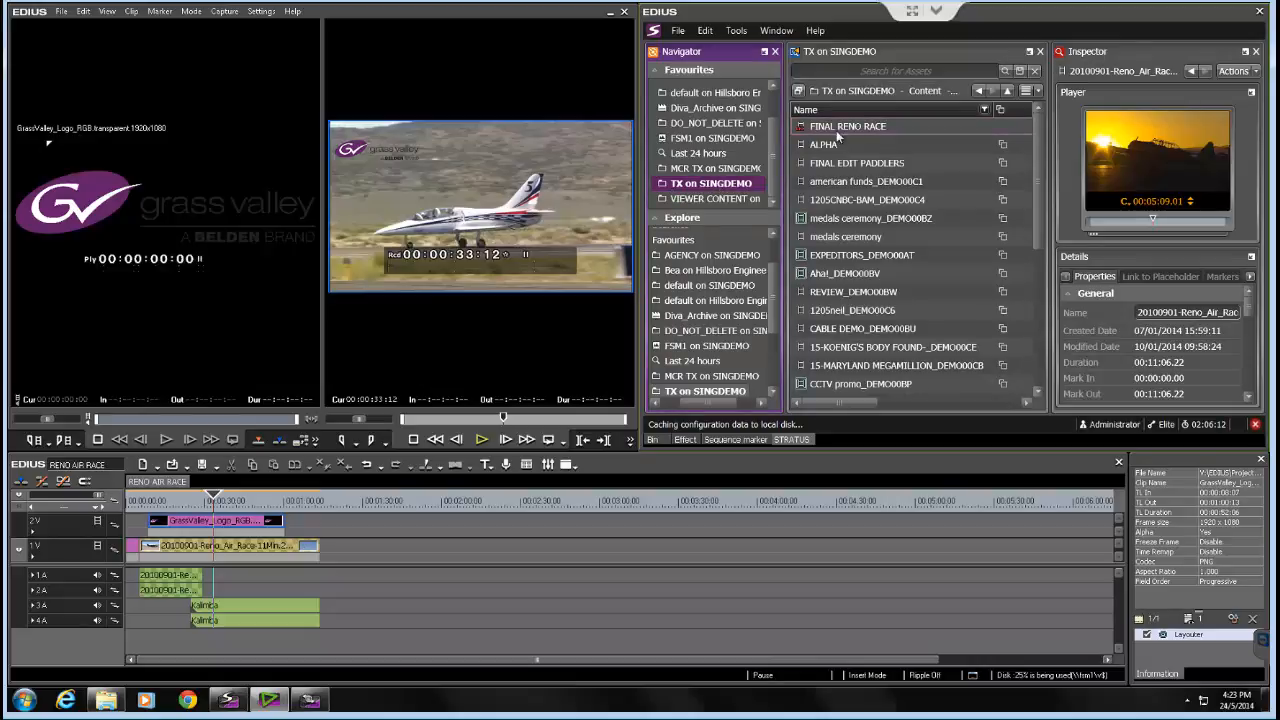
pyautogui.moveTo(844, 130)
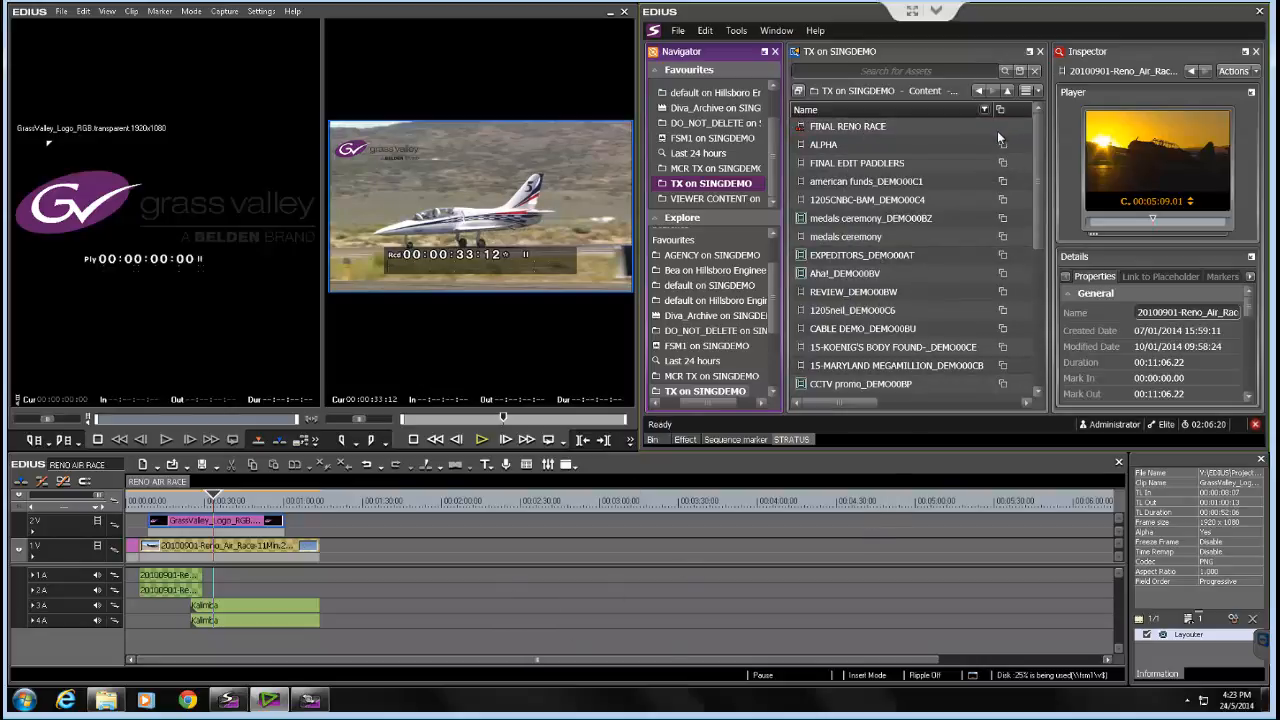
pyautogui.moveTo(1002, 126)
pyautogui.click(882, 125)
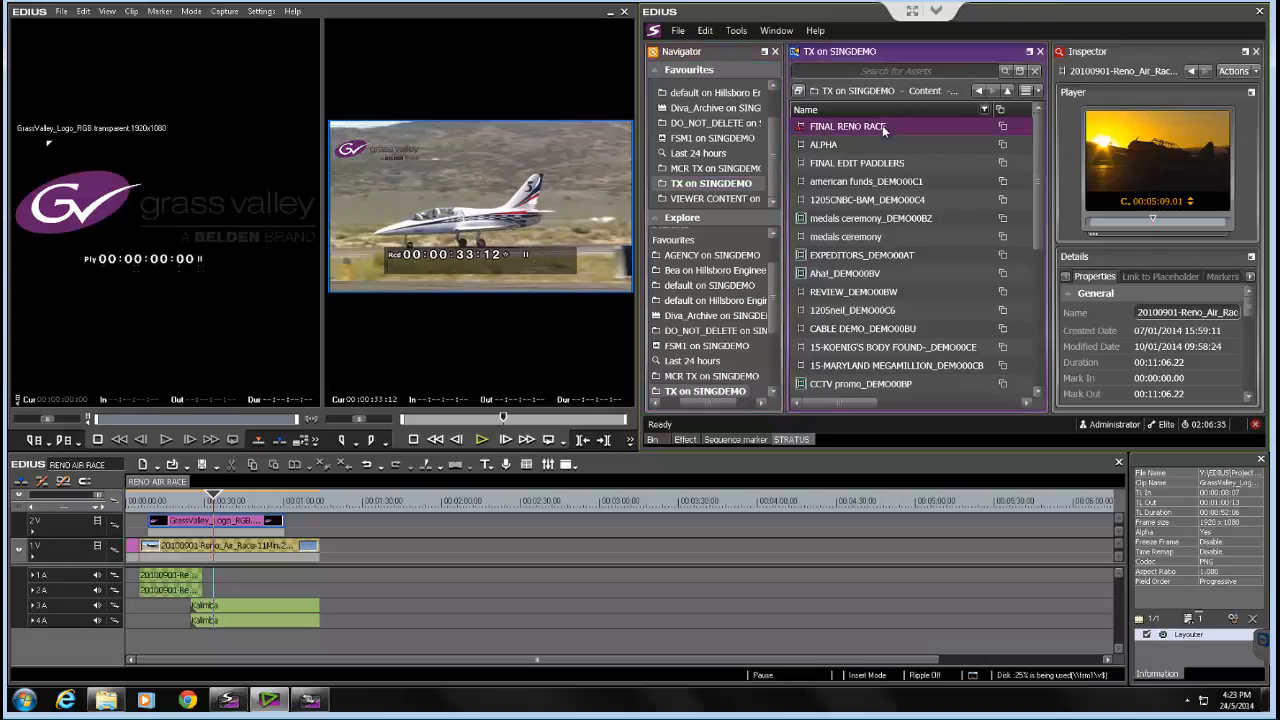
pyautogui.moveTo(1115, 228)
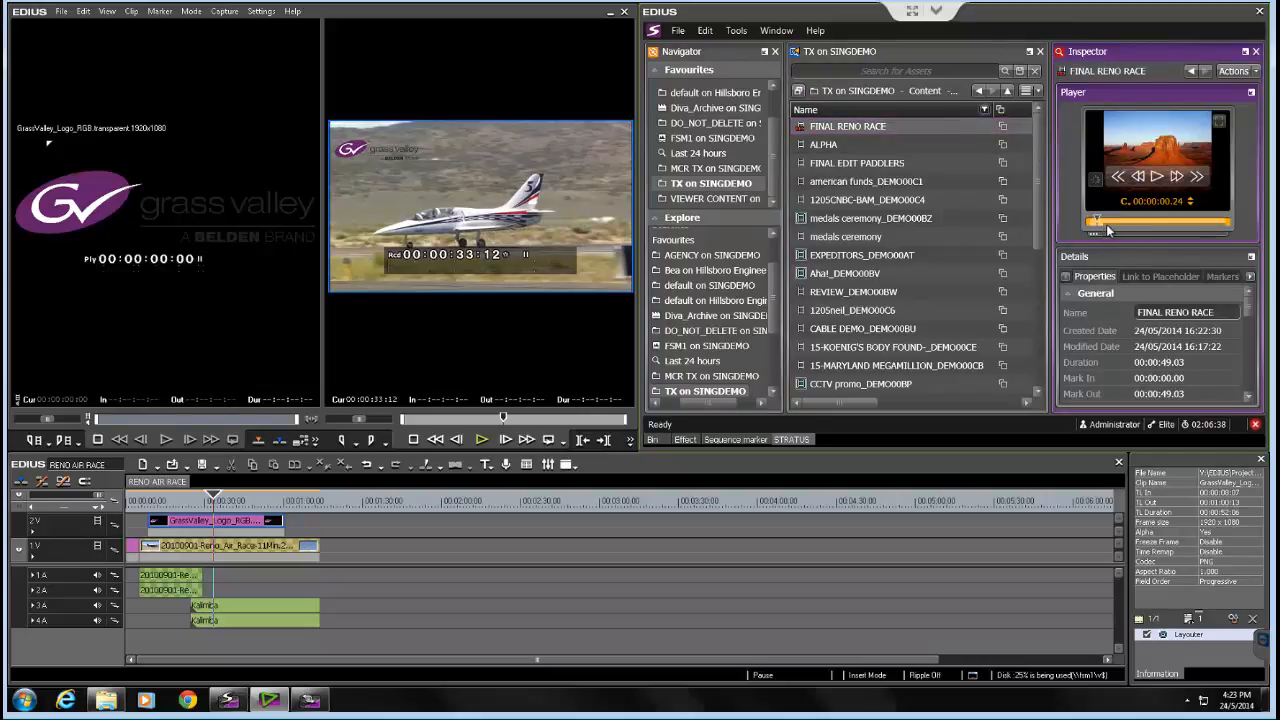
pyautogui.click(1121, 224)
pyautogui.moveTo(1128, 228); pyautogui.dragTo(1224, 222)
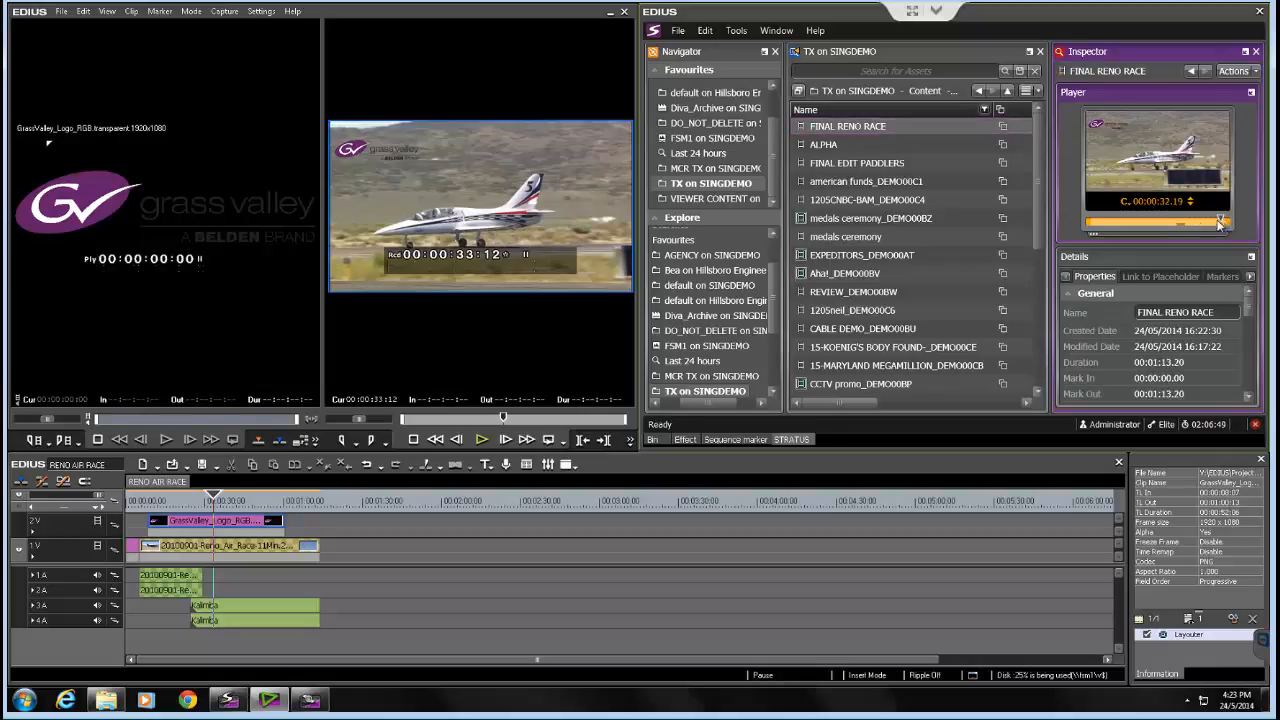